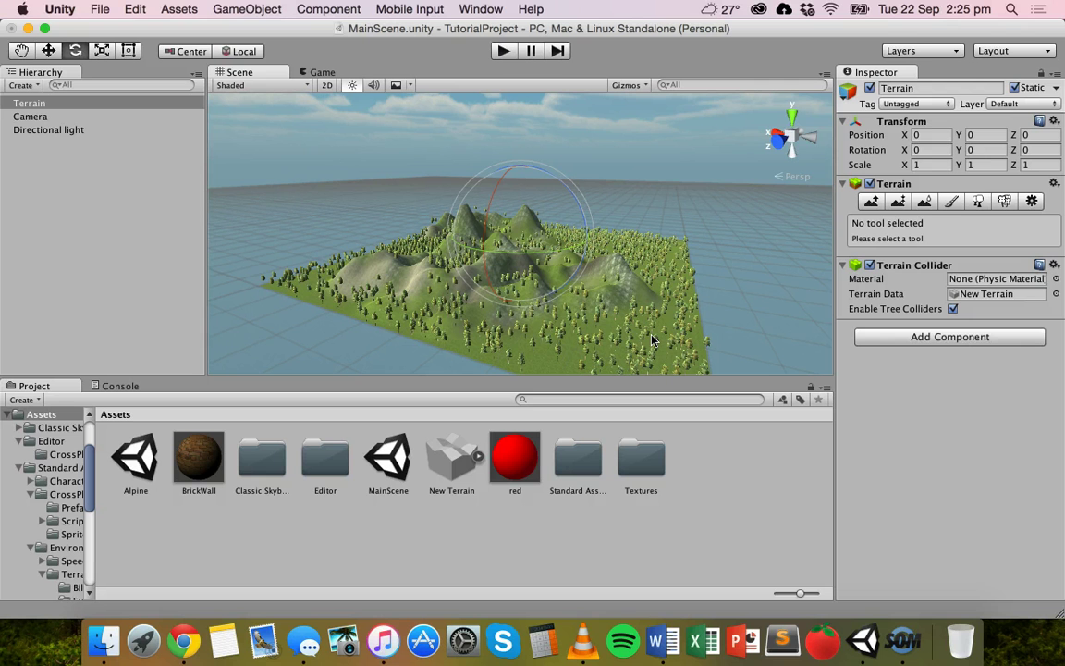
# Orbit the Scene view to a new side of the terrain and select the Terrain object
pyautogui.keyDown('alt'); pyautogui.moveTo(555, 285); pyautogui.dragTo(440, 333); pyautogui.keyUp('alt')
pyautogui.moveTo(471, 214); pyautogui.dragTo(497, 190)
pyautogui.moveTo(515, 251); pyautogui.dragTo(599, 292)
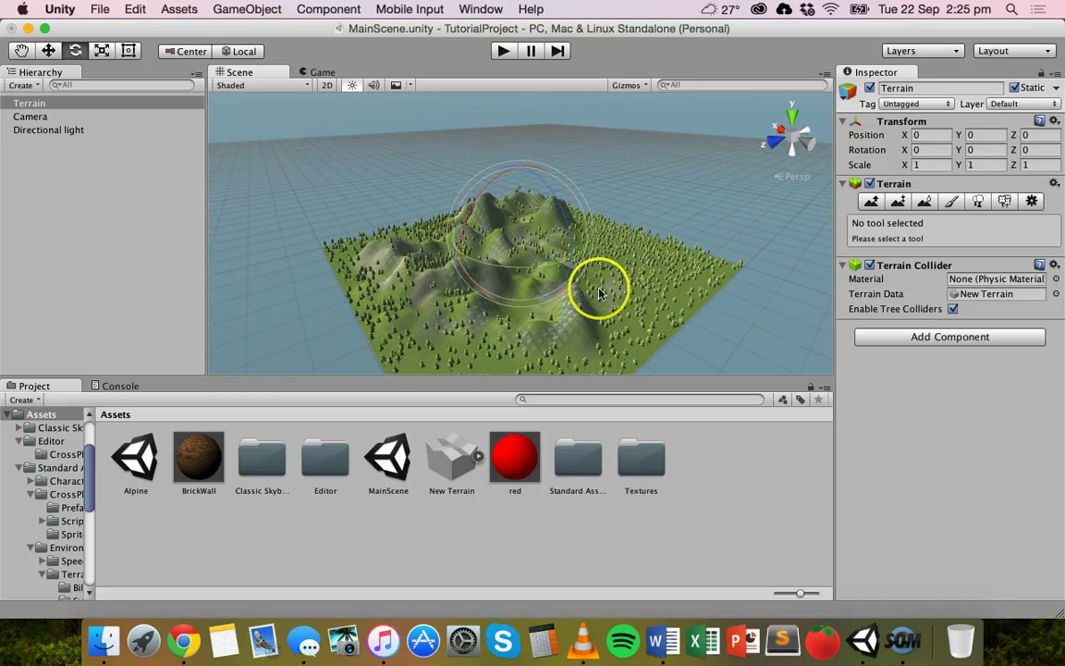
pyautogui.moveTo(676, 303); pyautogui.dragTo(650, 262)
pyautogui.click(708, 235)
pyautogui.moveTo(583, 238); pyautogui.dragTo(580, 250)
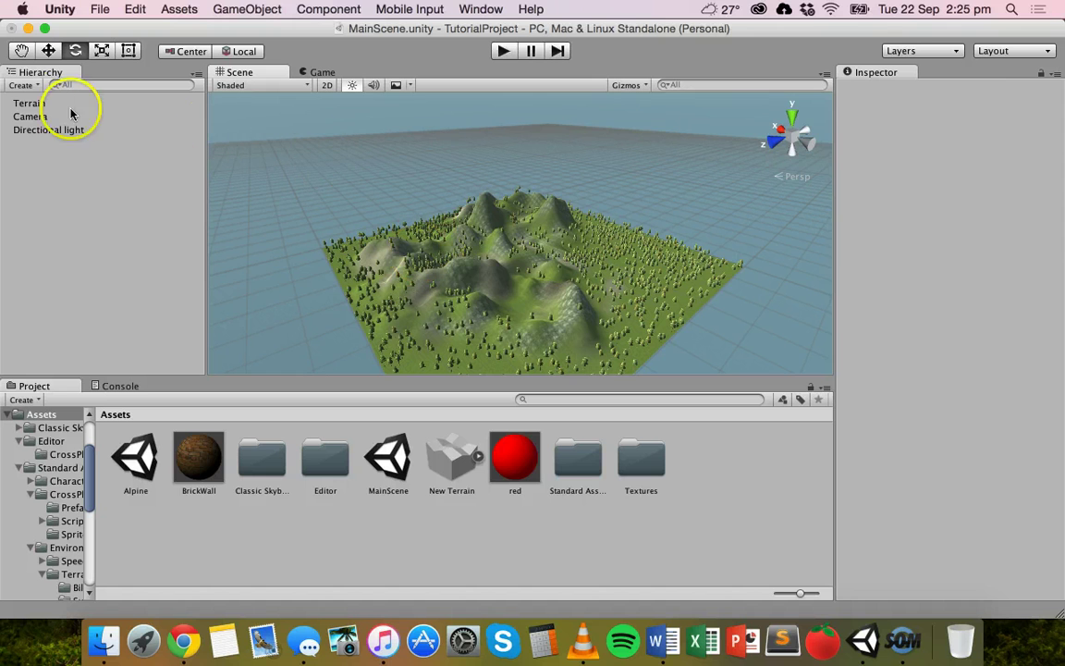
pyautogui.click(38, 106)
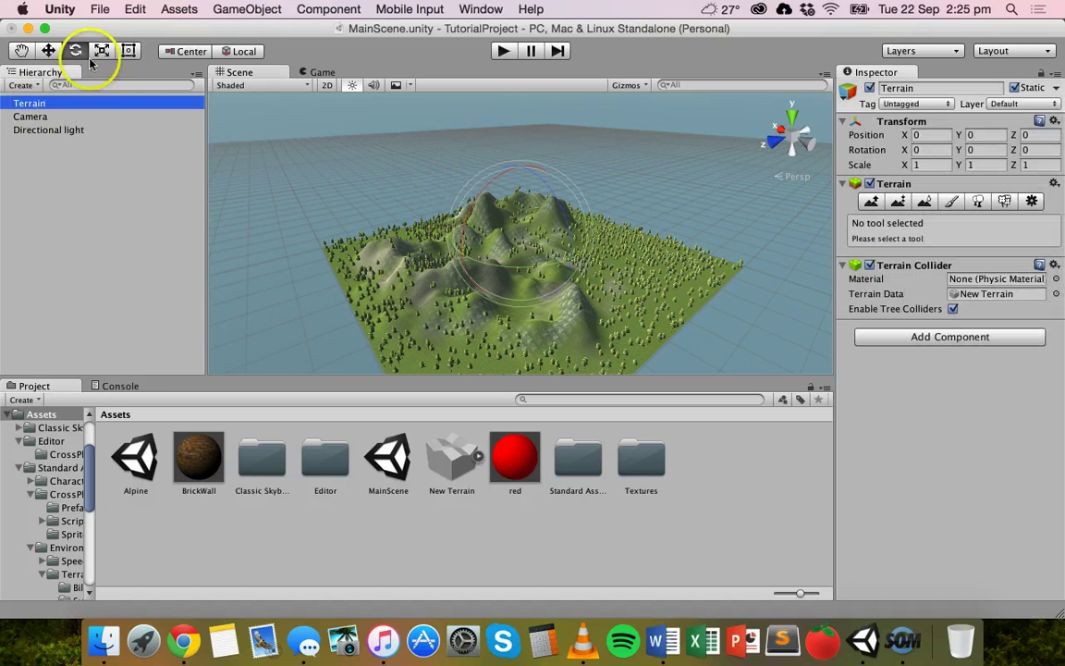
pyautogui.click(42, 118)
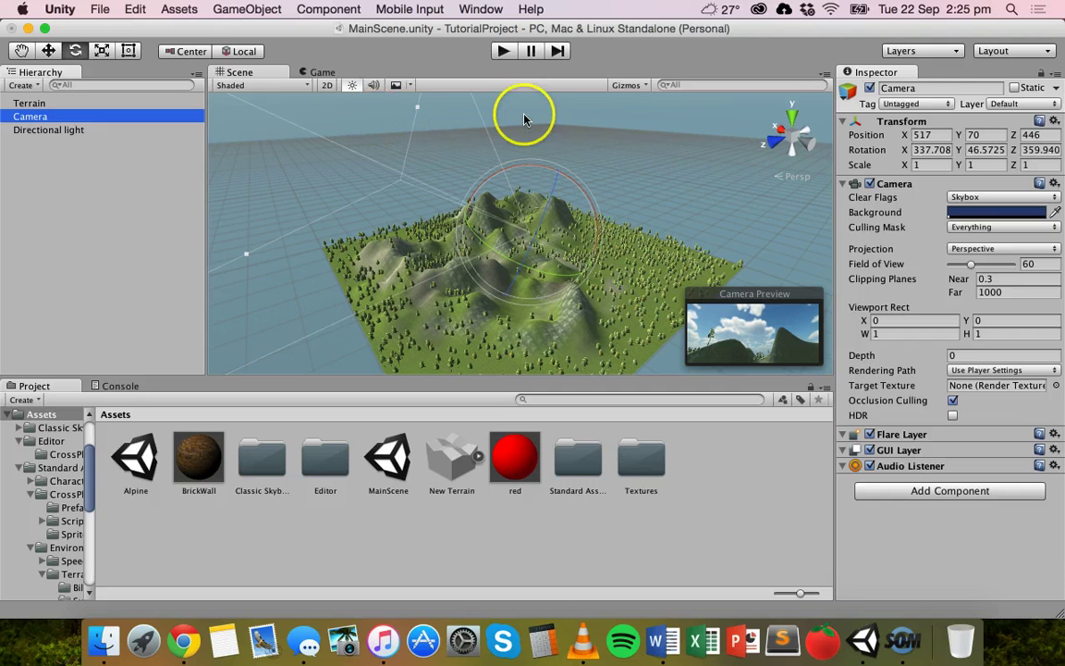
pyautogui.click(505, 51)
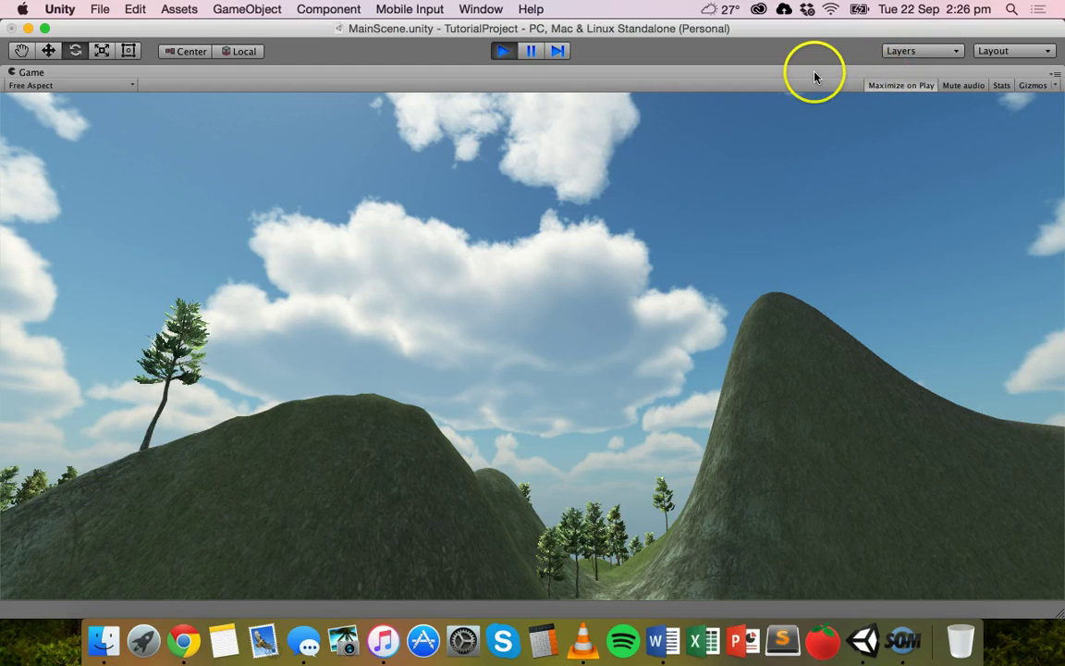
pyautogui.click(902, 86)
pyautogui.click(910, 87)
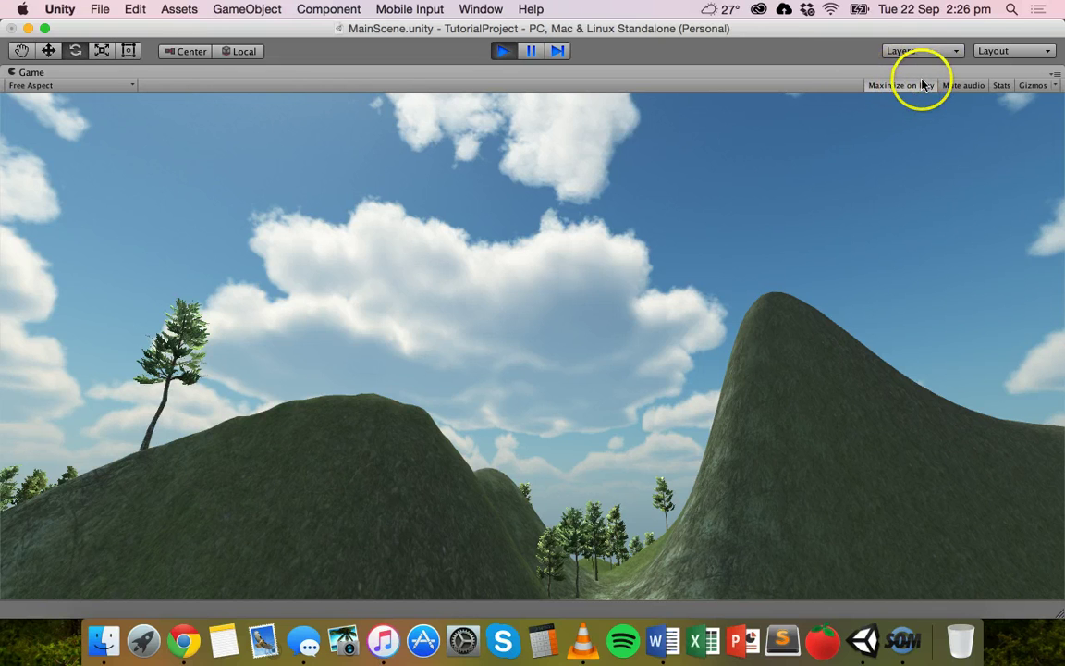
pyautogui.click(506, 52)
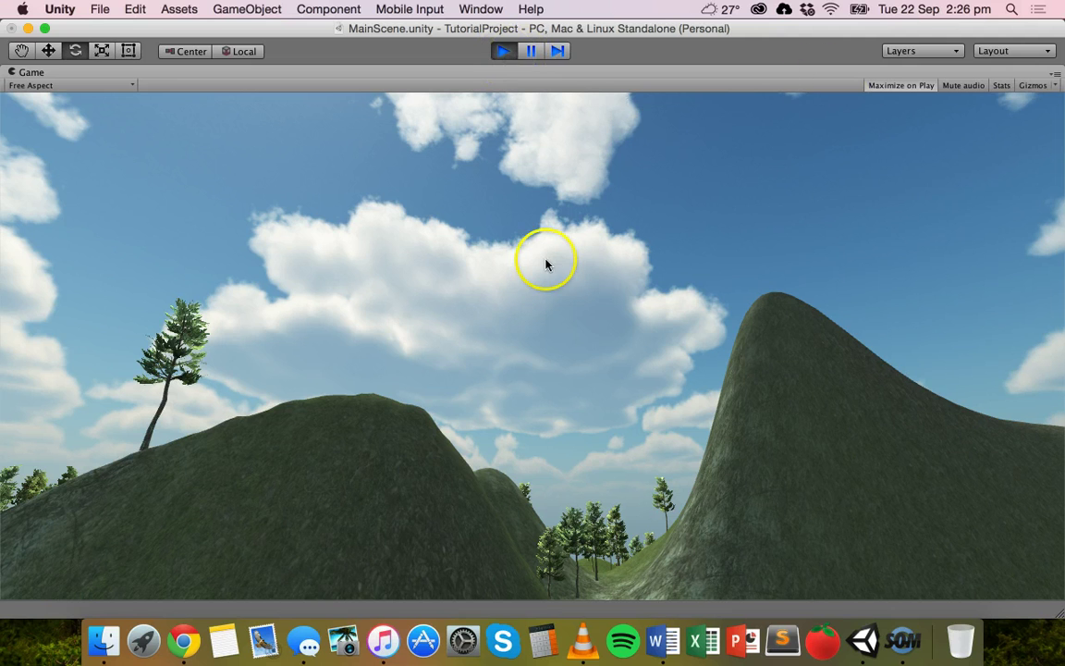
pyautogui.press('super+p')
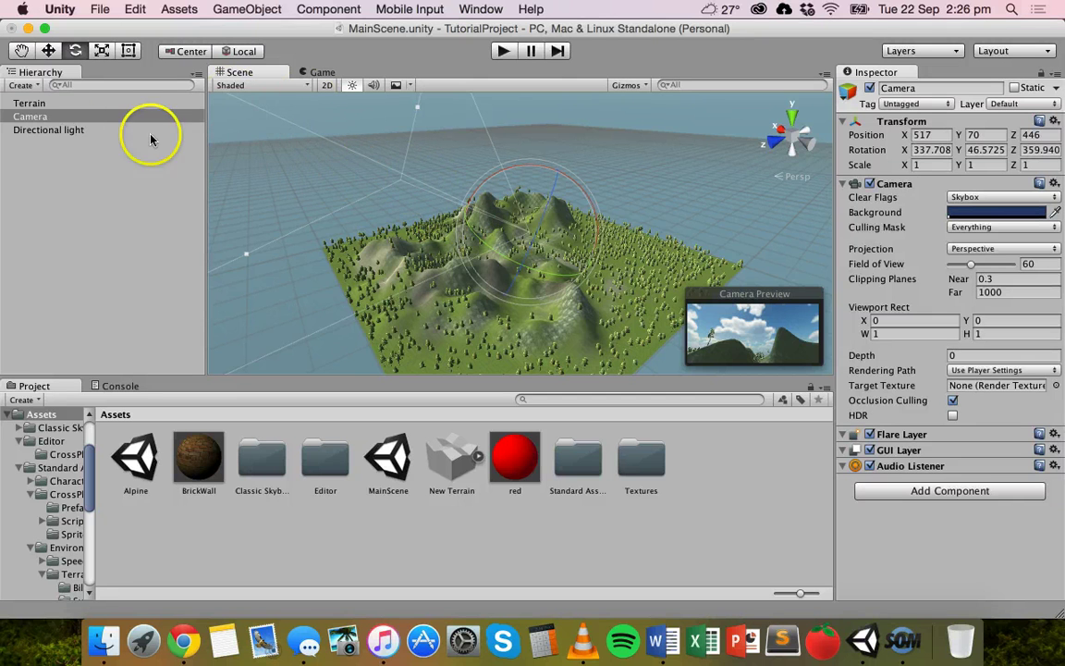
# Select the Directional light to show its Light component, with Flare still set to None
pyautogui.click(60, 132)
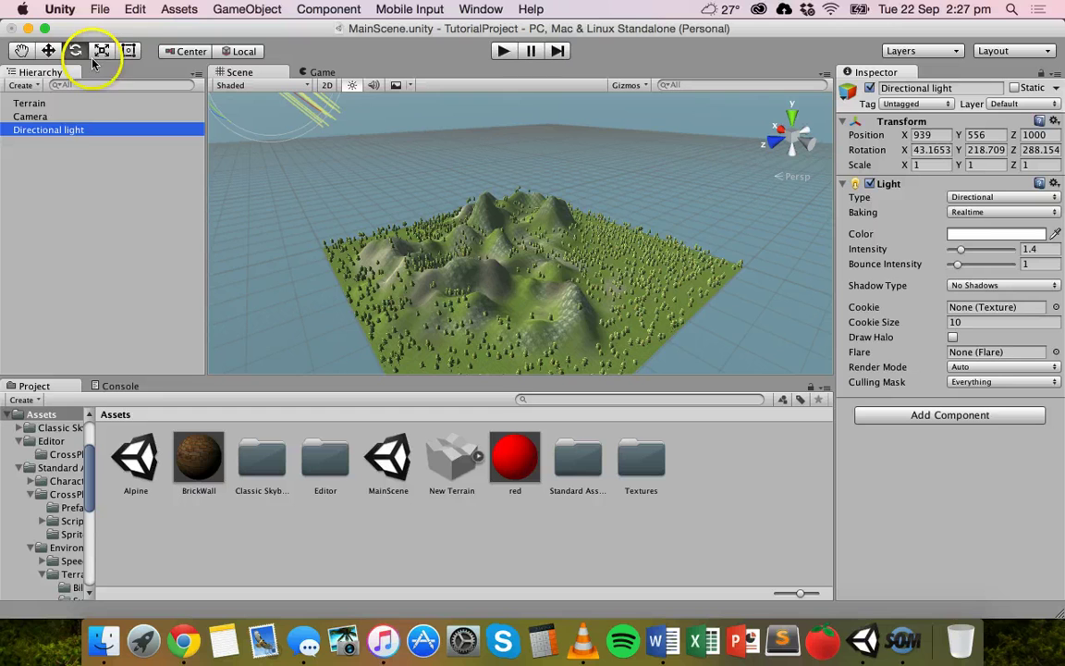
pyautogui.click(64, 131)
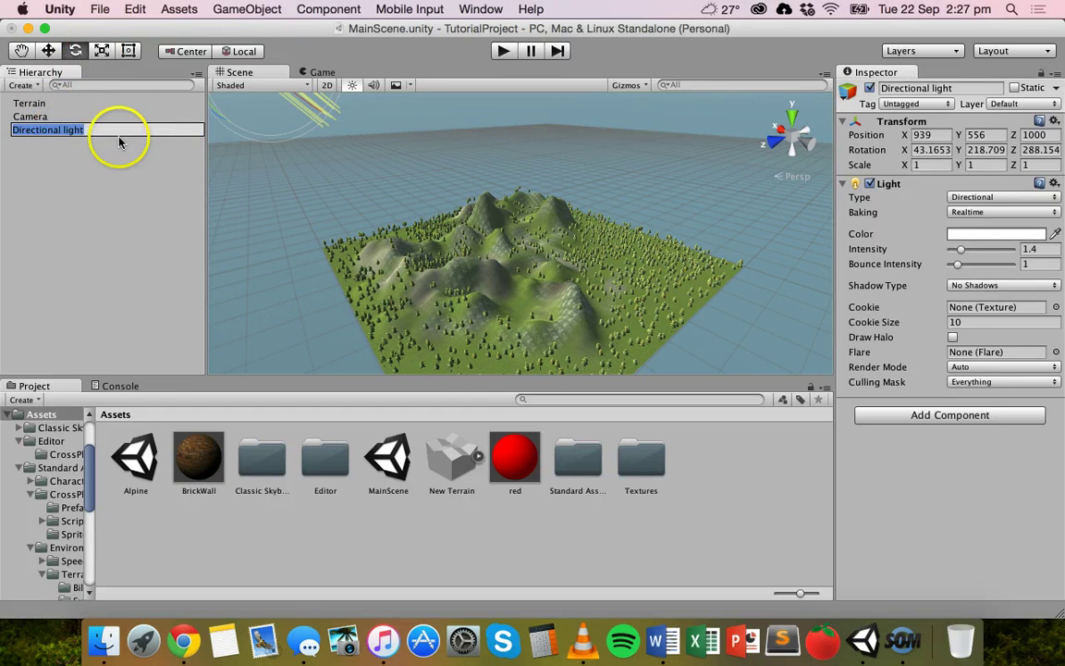
pyautogui.click(118, 139)
pyautogui.click(110, 135)
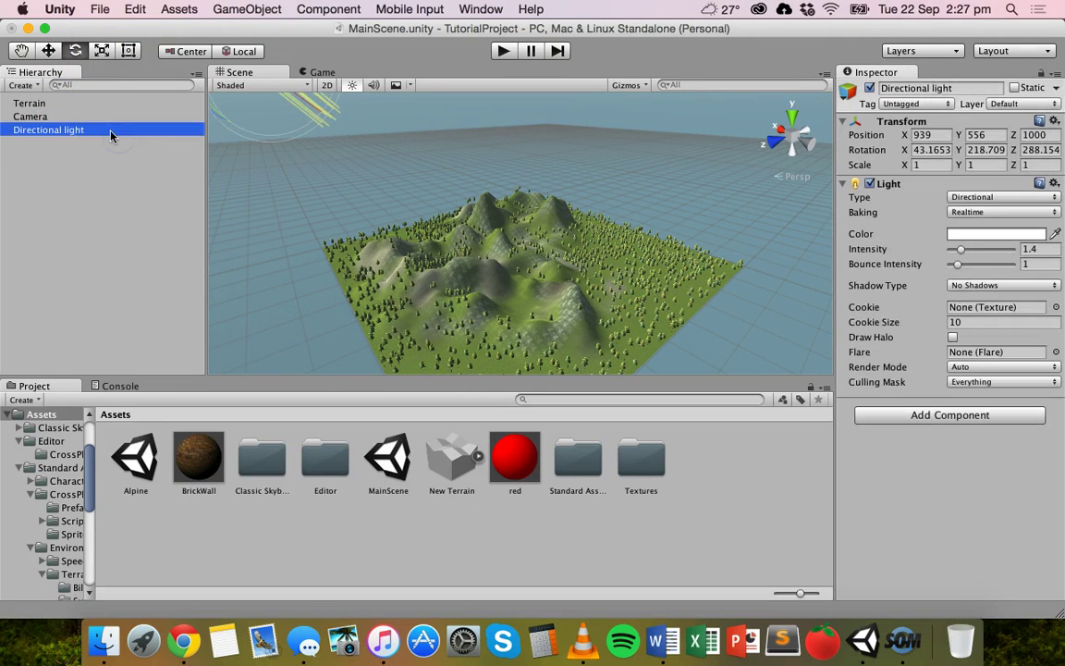
# Assign the 50mm Zoom lens flare to the Directional light and start the game to preview it
pyautogui.click(1056, 353)
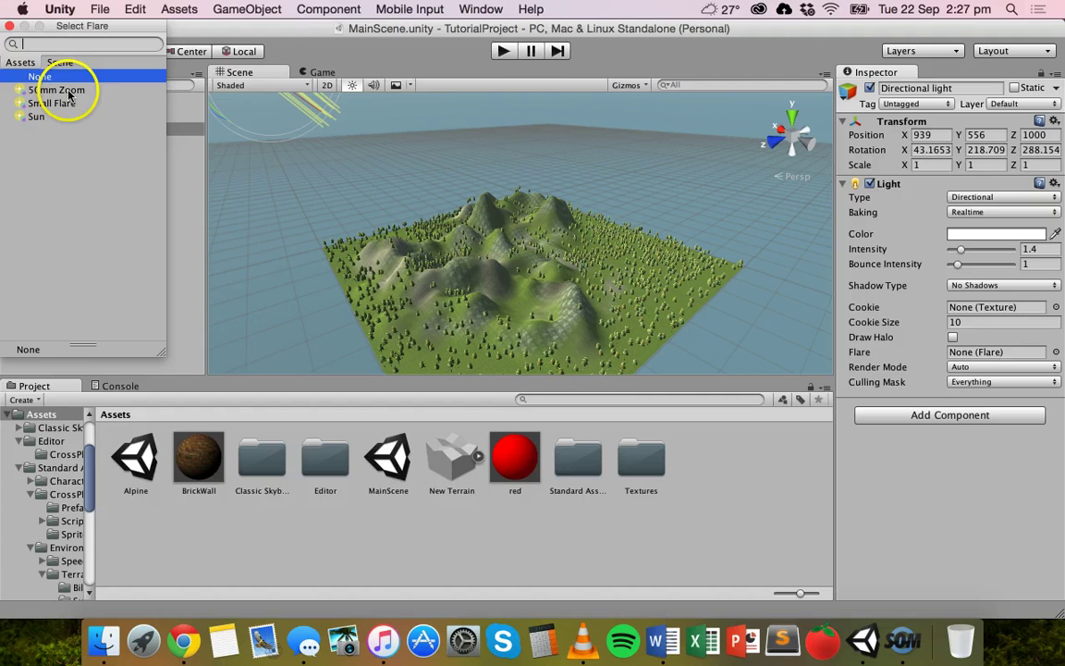
pyautogui.click(69, 92)
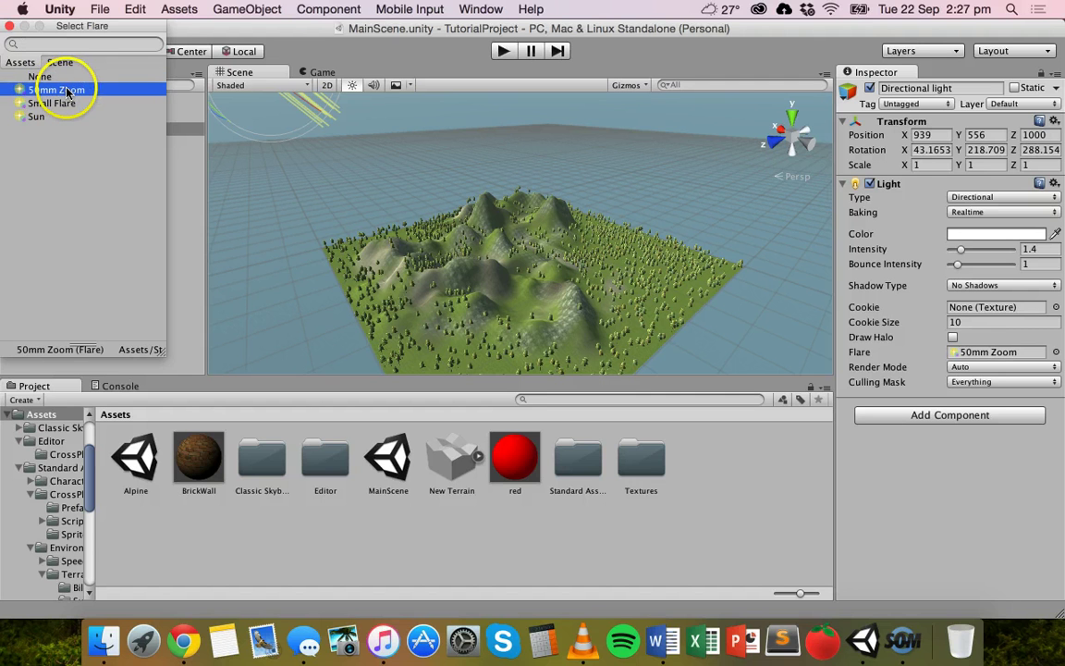
pyautogui.doubleClick(68, 90)
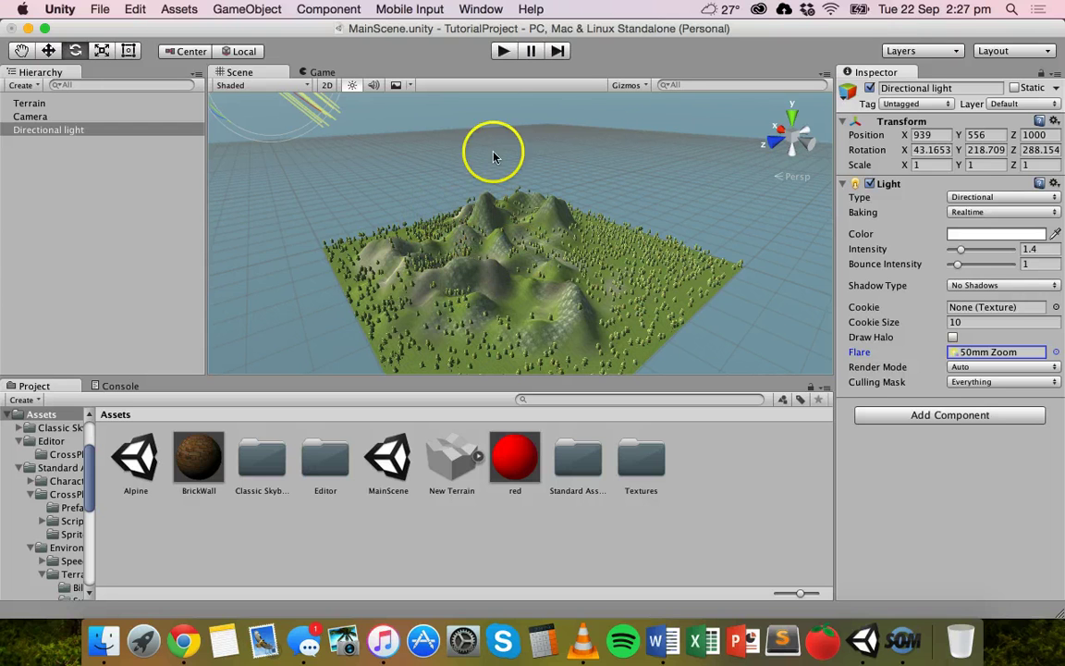
pyautogui.click(507, 52)
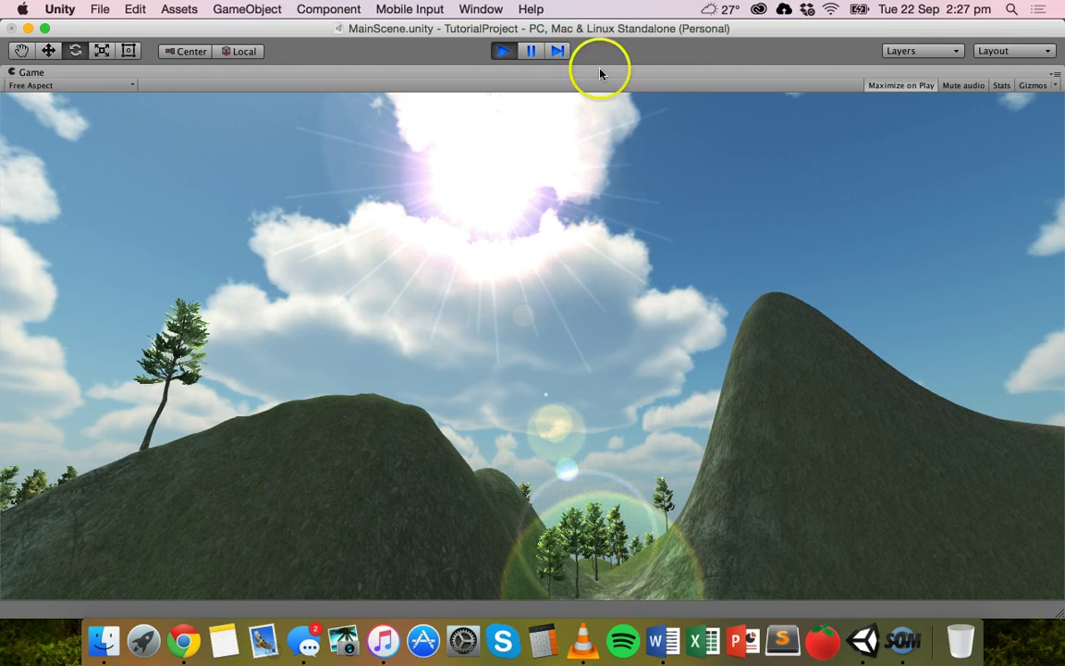
# Switch the light's flare to Small Flare and preview it in play mode
pyautogui.click(504, 51)
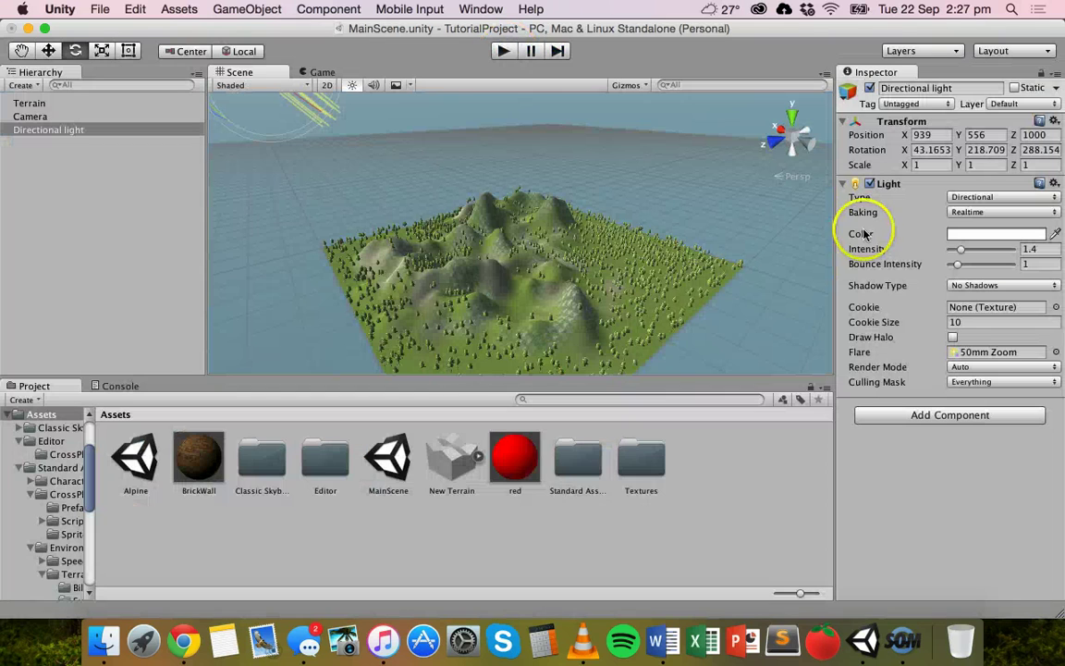
pyautogui.click(1056, 353)
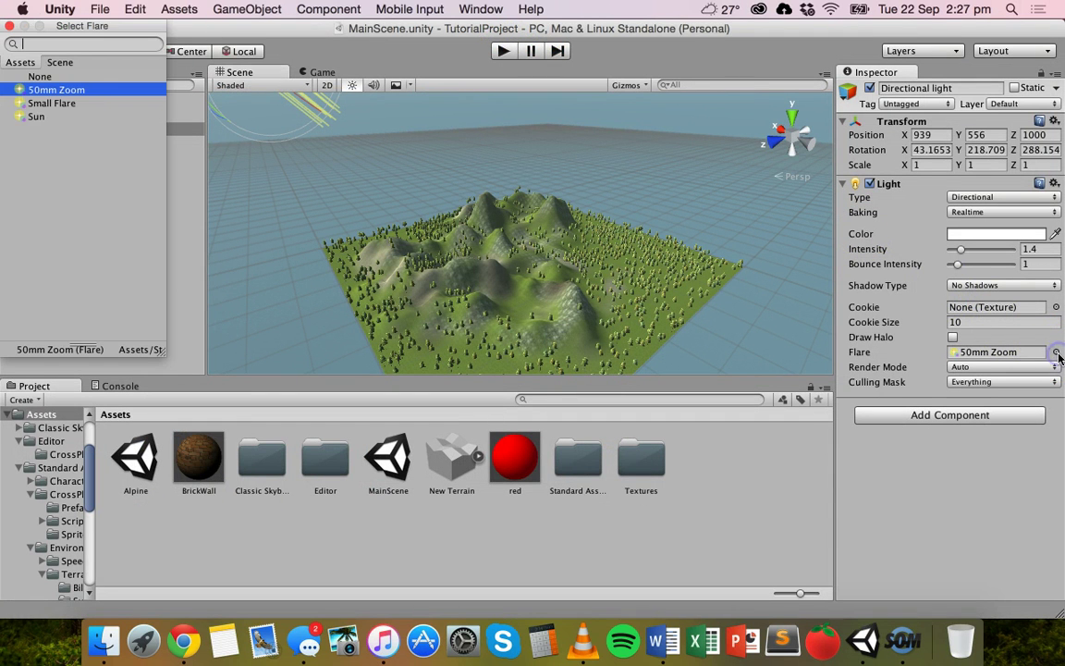
pyautogui.doubleClick(66, 103)
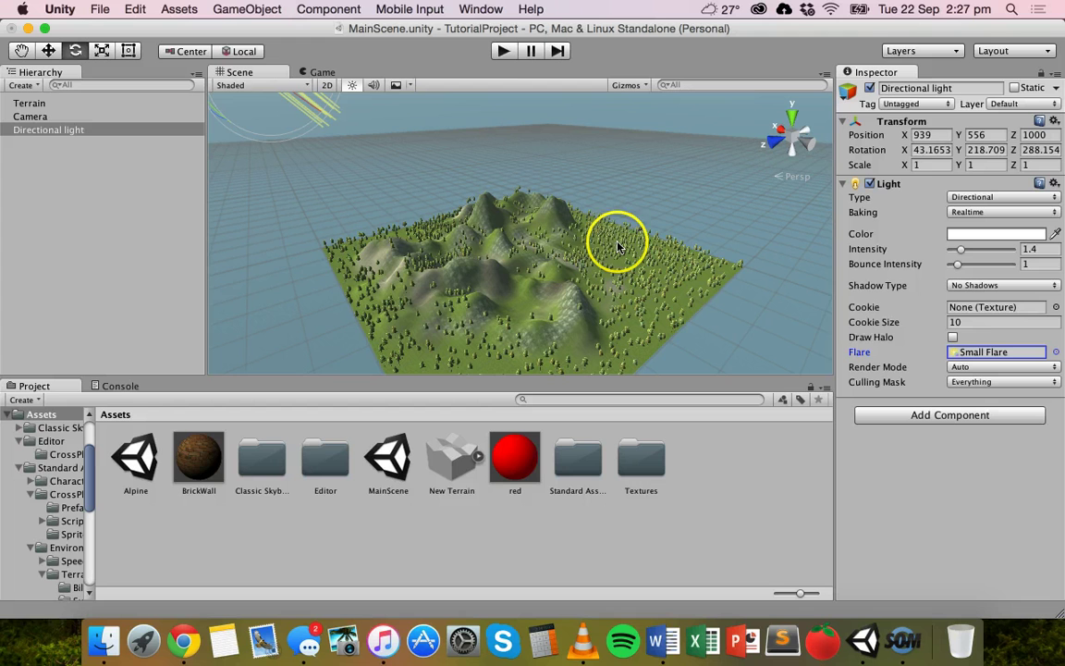
pyautogui.click(502, 51)
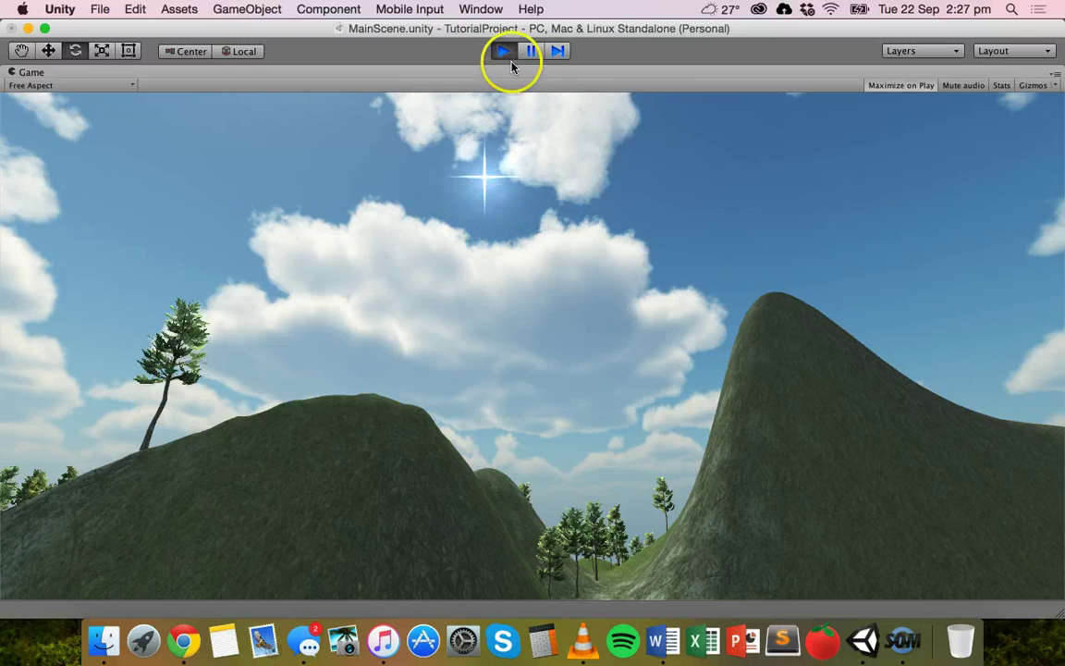
pyautogui.click(504, 57)
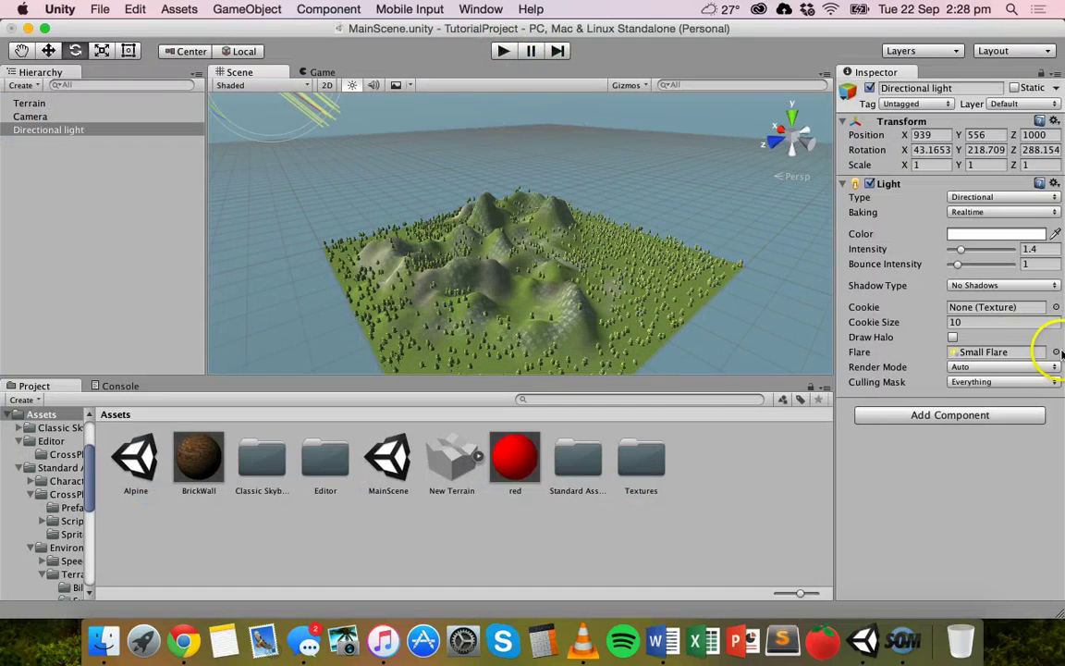
# Change the flare to Sun, play-test it with Maximize on Play toggled, then stop
pyautogui.click(1056, 352)
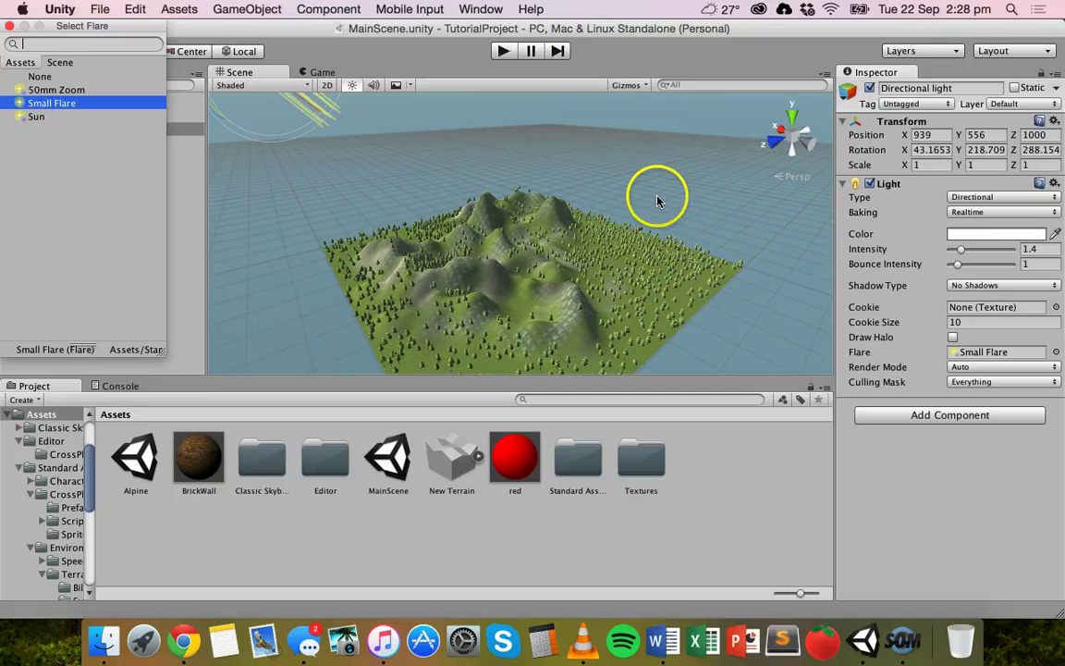
pyautogui.doubleClick(37, 116)
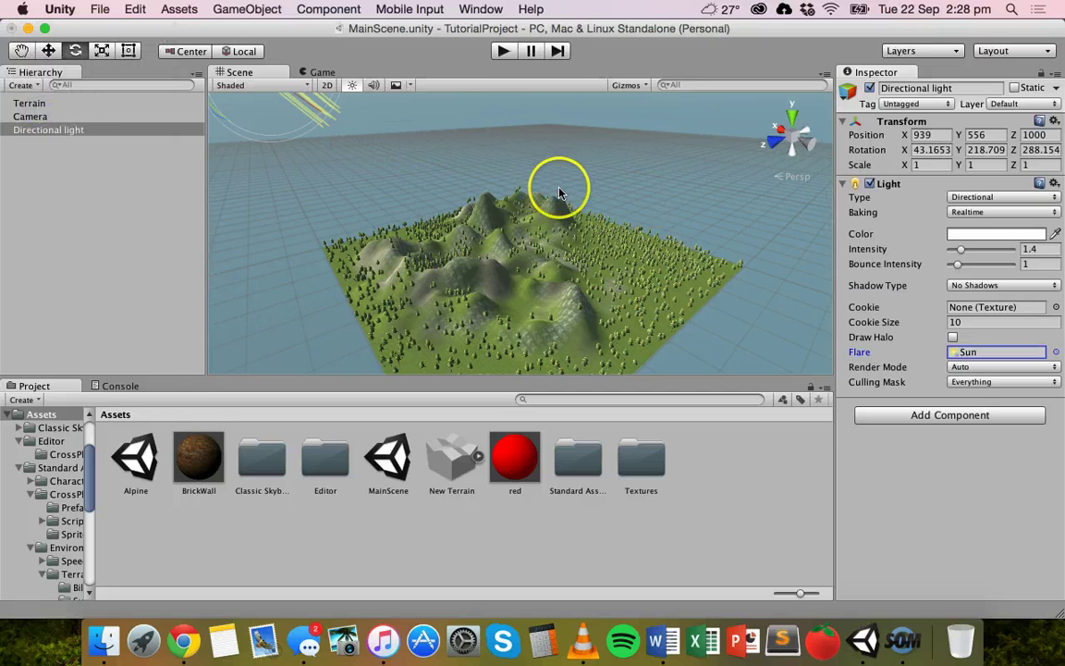
pyautogui.click(504, 51)
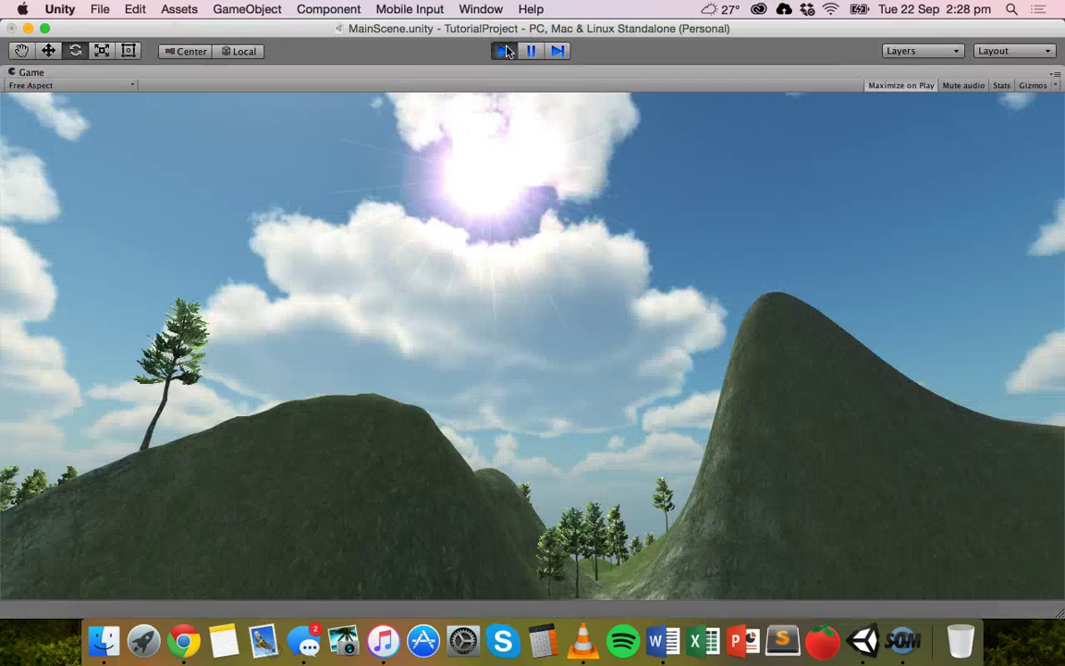
pyautogui.click(469, 309)
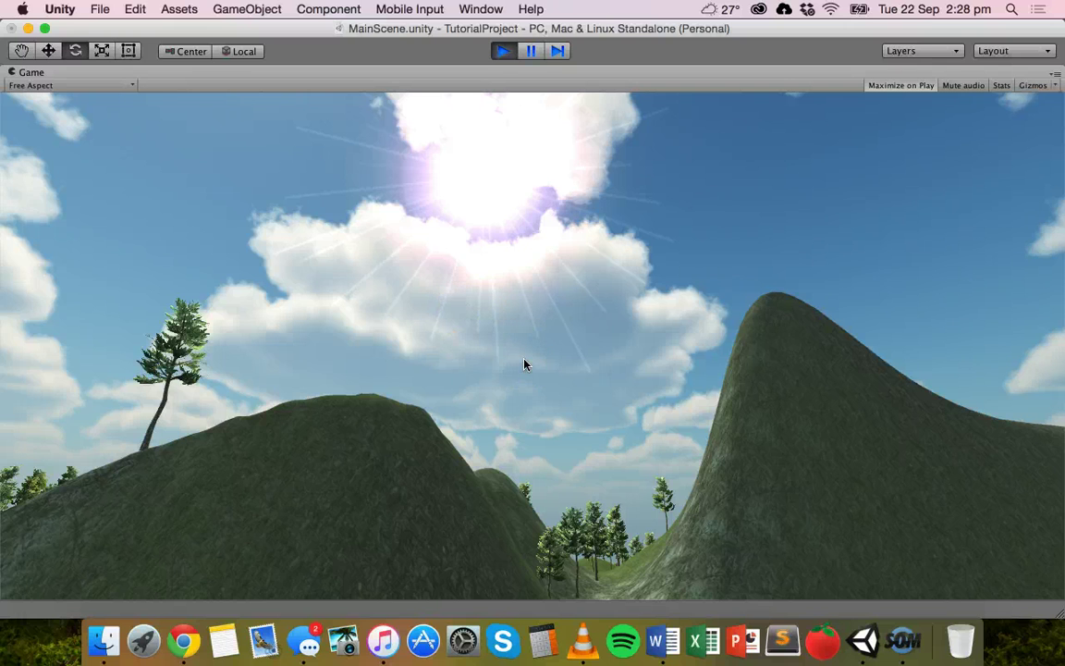
pyautogui.moveTo(461, 217)
pyautogui.mouseDown()
pyautogui.moveTo(419, 200)
pyautogui.moveTo(516, 273)
pyautogui.moveTo(653, 625)
pyautogui.mouseUp()
pyautogui.click(911, 87)
pyautogui.click(507, 51)
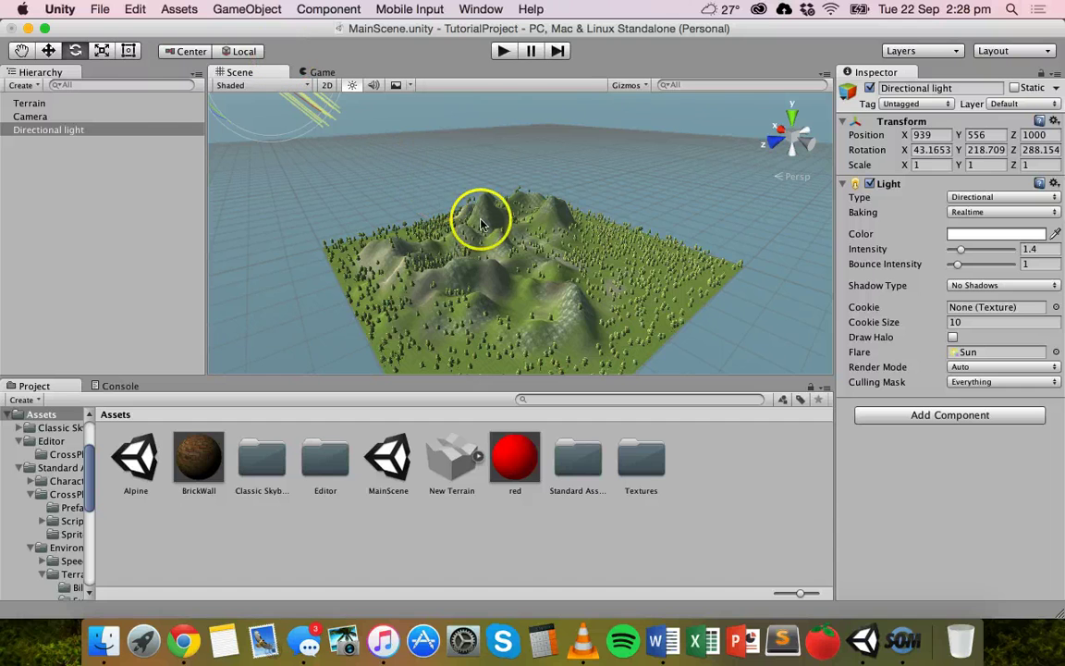
# Select the Camera object in the Hierarchy
pyautogui.click(40, 118)
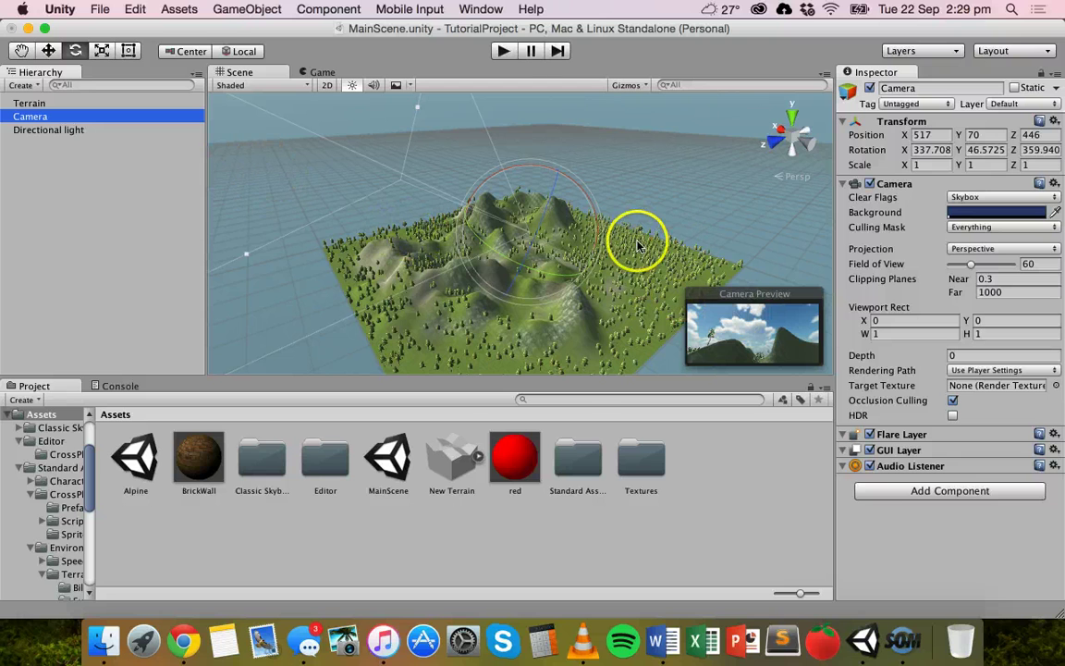
# In the Lighting settings, swap the Skybox from Sunny3 to Eerie Skybox, then close the window
pyautogui.click(481, 8)
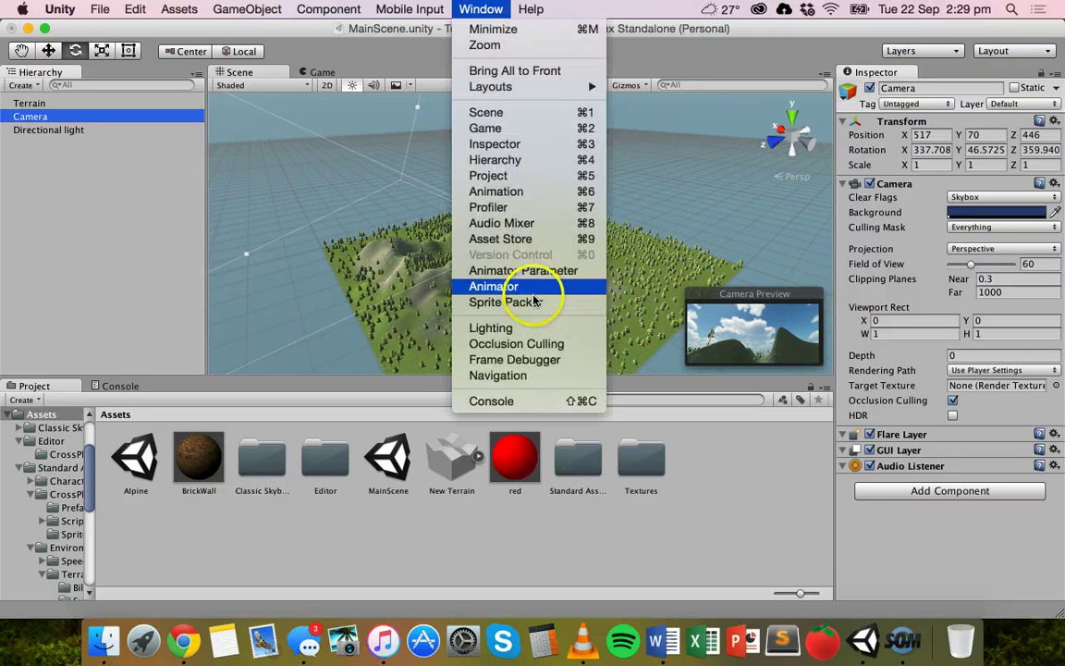
pyautogui.click(533, 330)
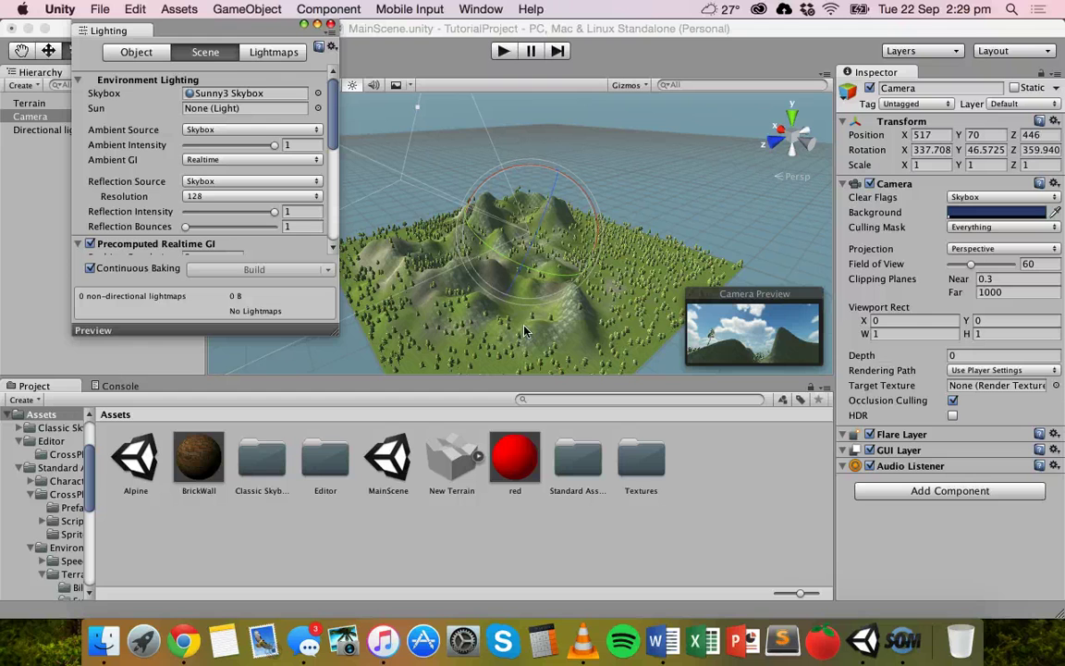
pyautogui.click(318, 94)
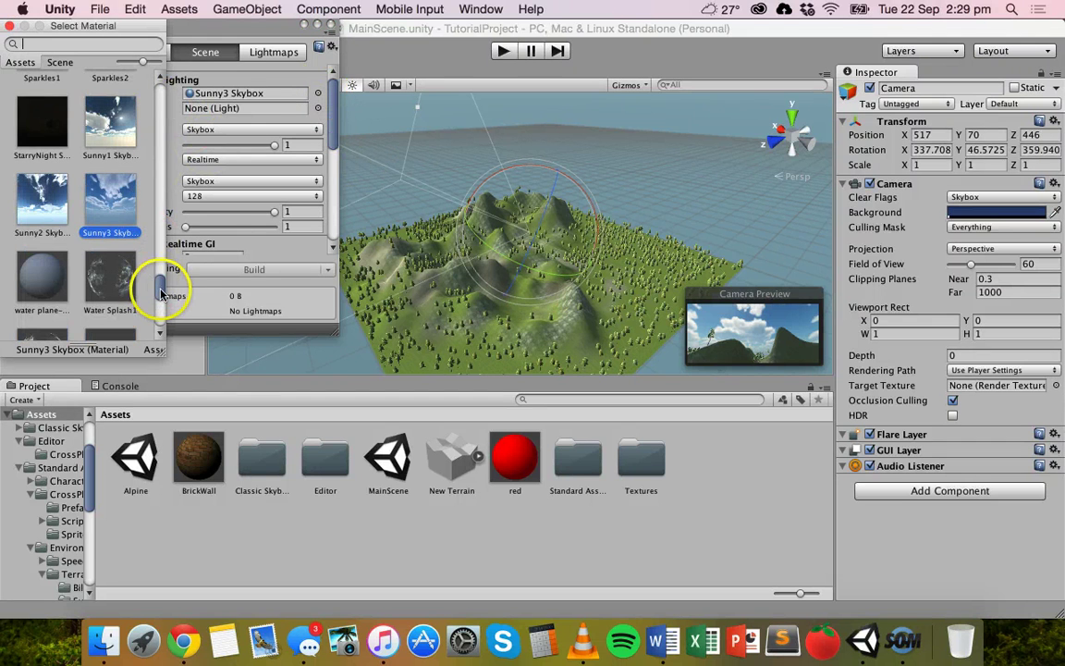
pyautogui.moveTo(161, 280); pyautogui.dragTo(162, 156)
pyautogui.click(43, 222)
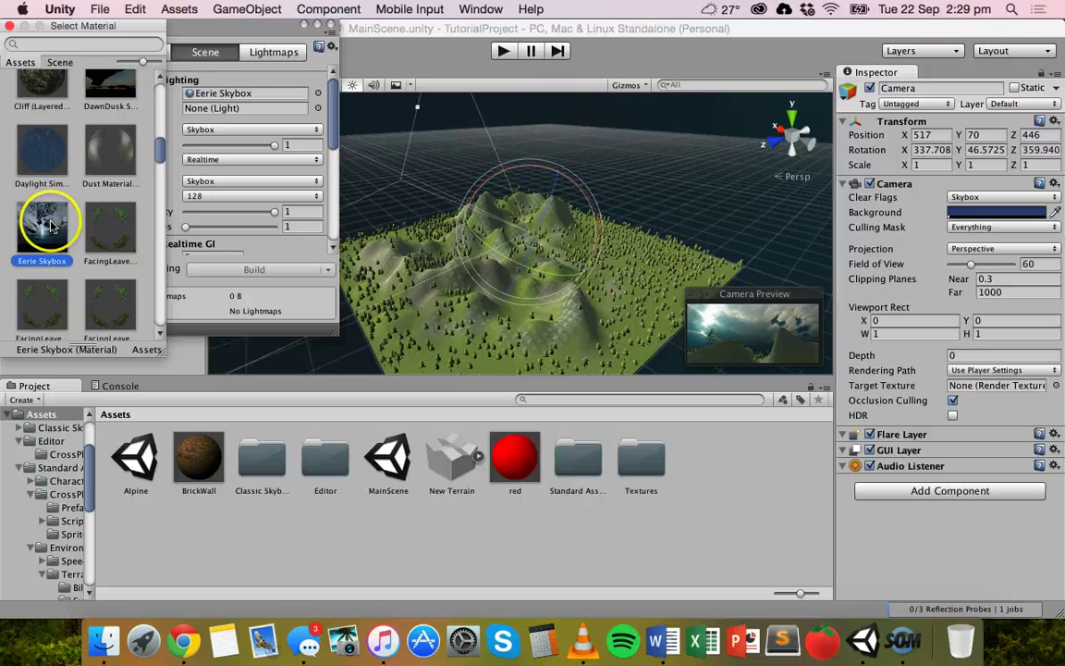
pyautogui.doubleClick(48, 231)
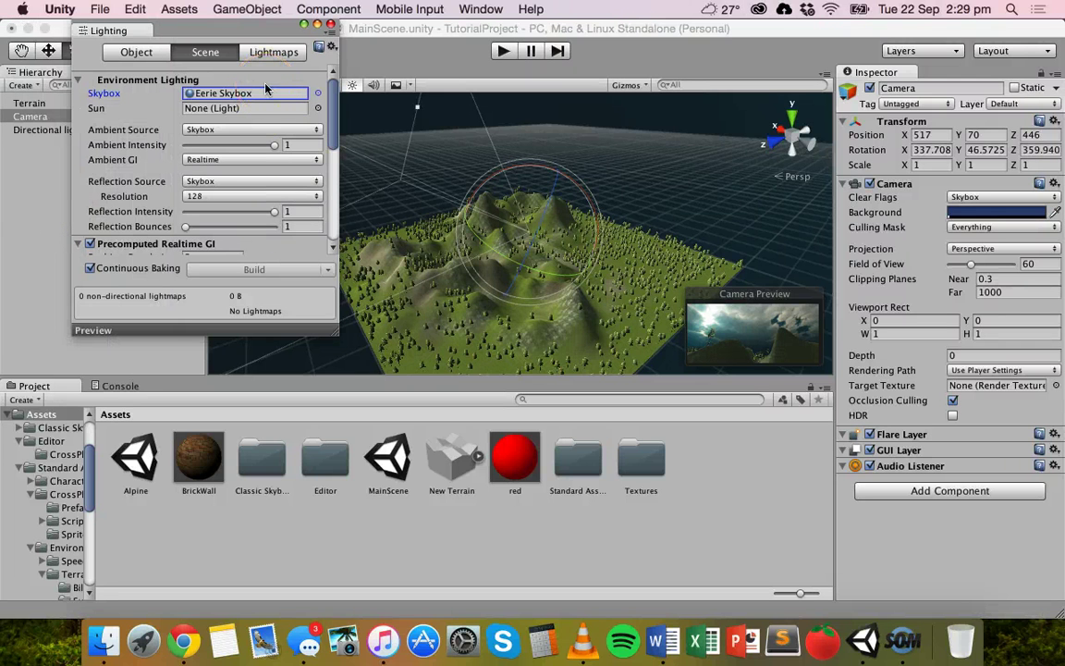
pyautogui.click(330, 24)
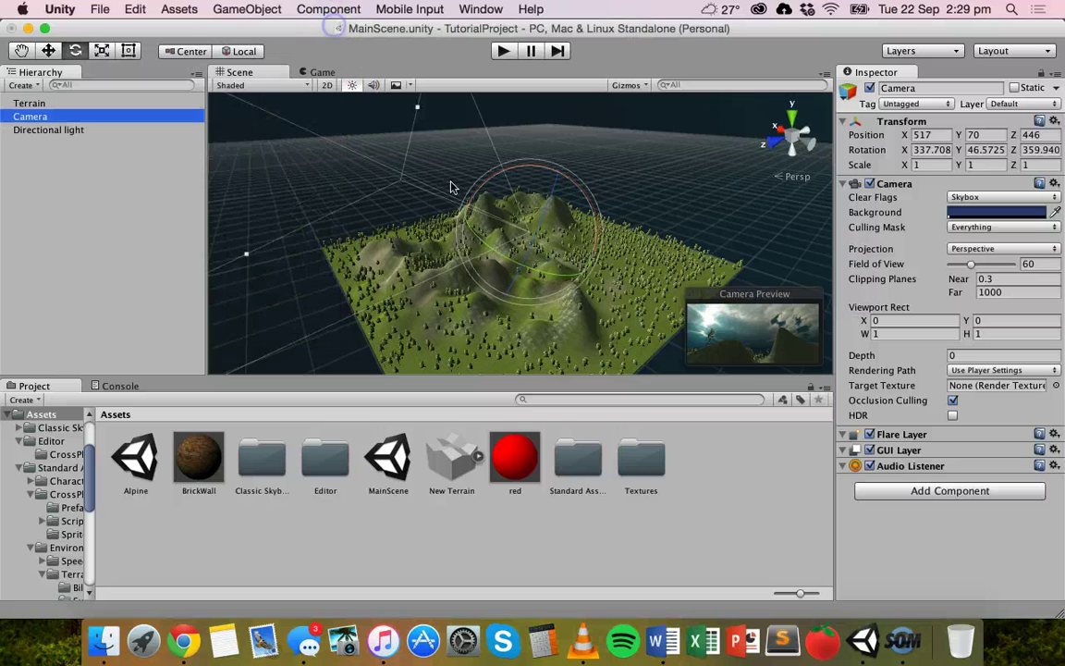
# Tilt the camera to rotation X 2.80752 and preview the eerie sky in play mode
pyautogui.keyDown('alt'); pyautogui.moveTo(607, 285); pyautogui.dragTo(558, 238); pyautogui.keyUp('alt')
pyautogui.keyDown('alt'); pyautogui.moveTo(652, 262); pyautogui.dragTo(573, 254); pyautogui.keyUp('alt')
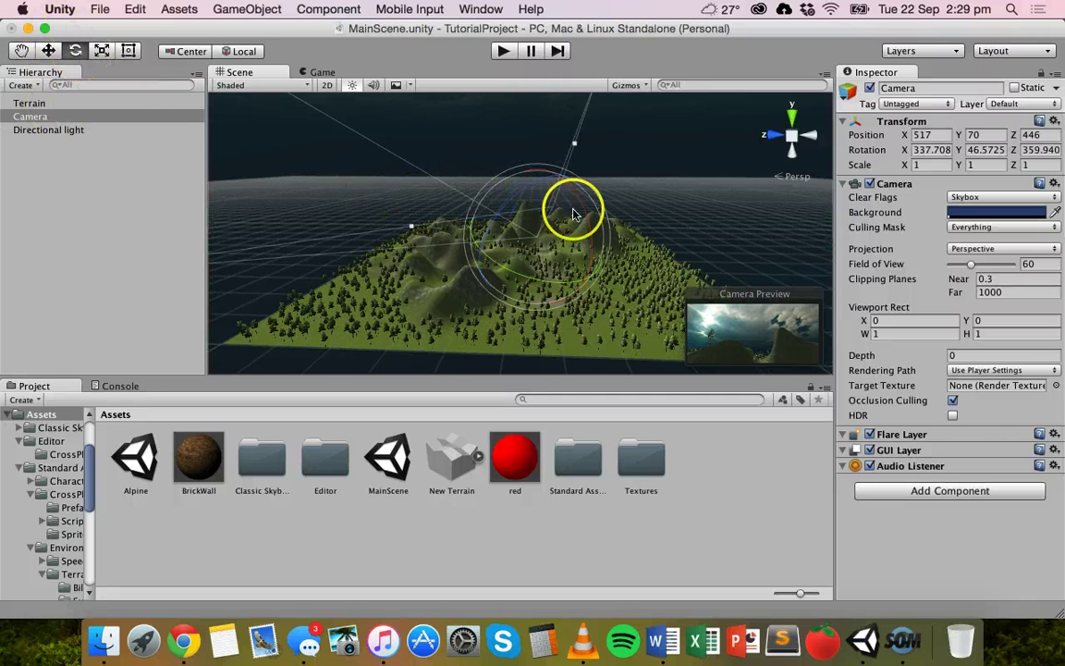
pyautogui.moveTo(593, 235); pyautogui.dragTo(553, 159)
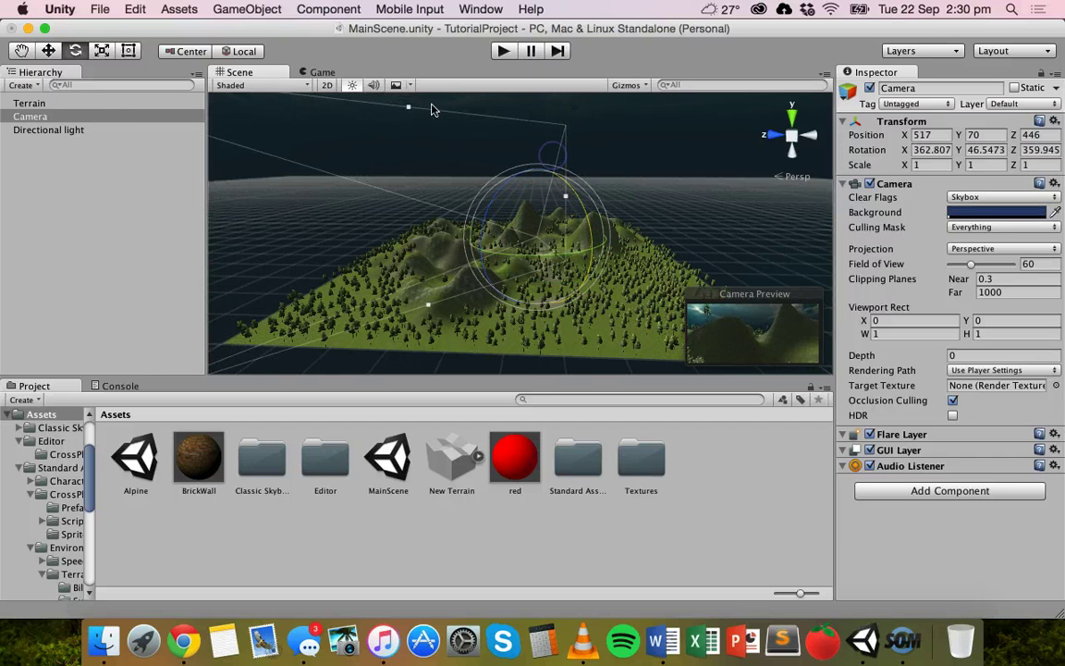
pyautogui.click(504, 51)
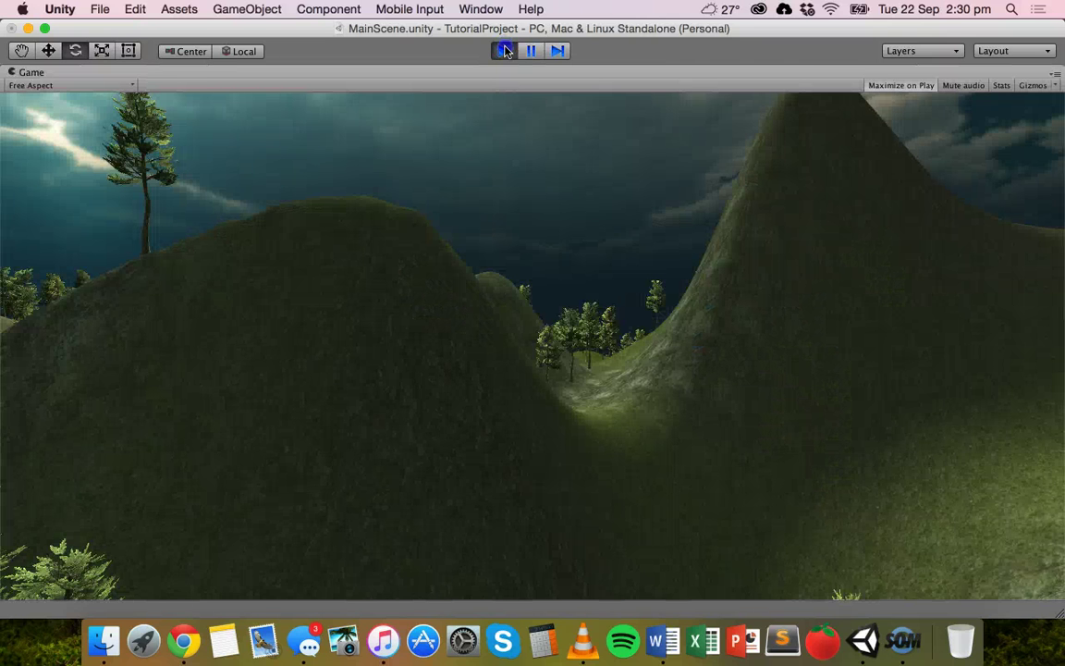
pyautogui.click(504, 51)
pyautogui.click(239, 72)
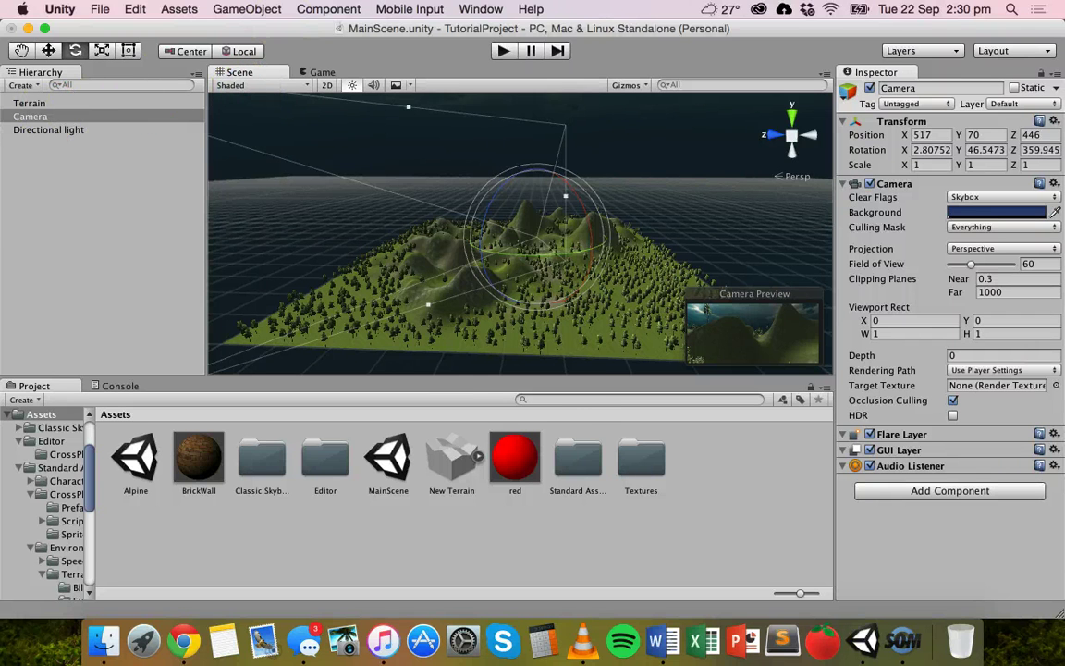
# In the Lighting settings, enable Exponential Squared fog at density 0.01
pyautogui.click(481, 8)
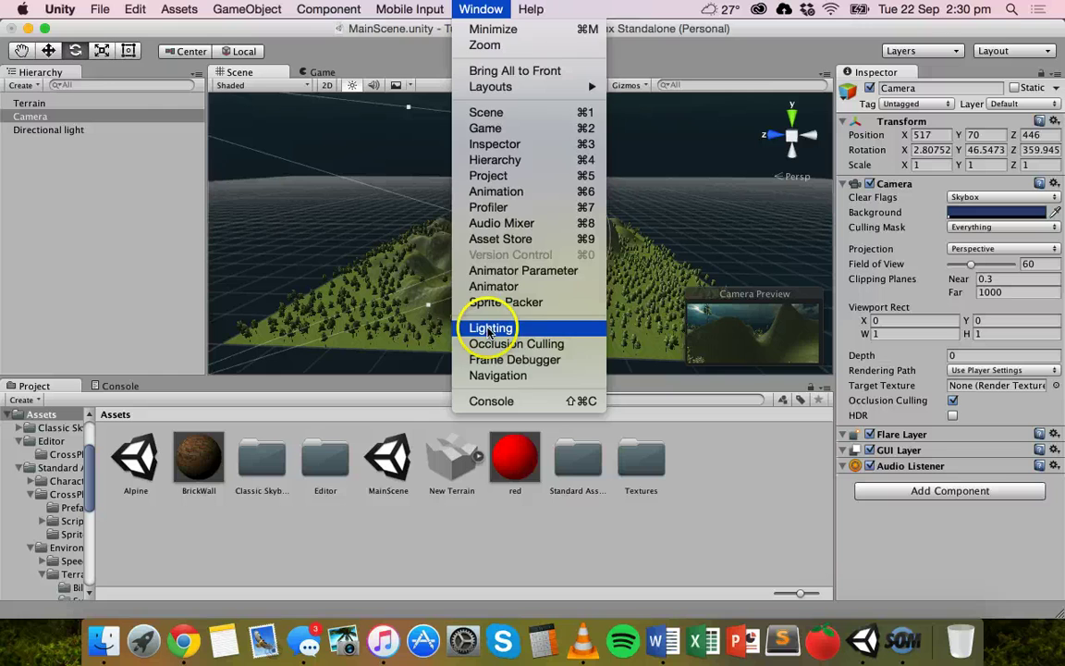
pyautogui.click(490, 330)
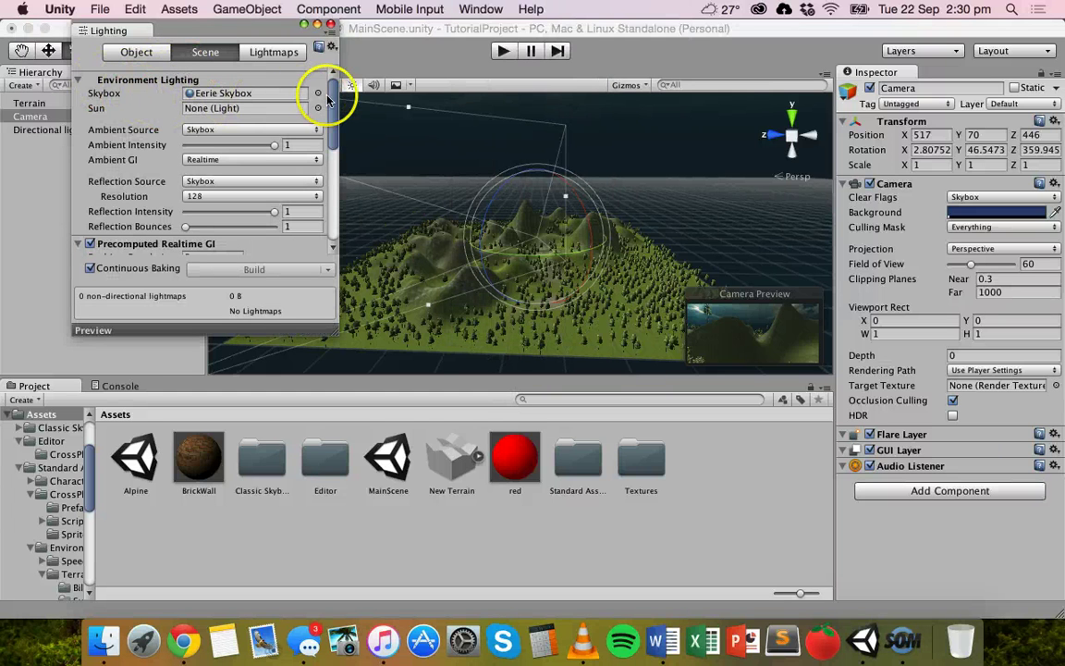
pyautogui.moveTo(332, 96); pyautogui.dragTo(339, 205)
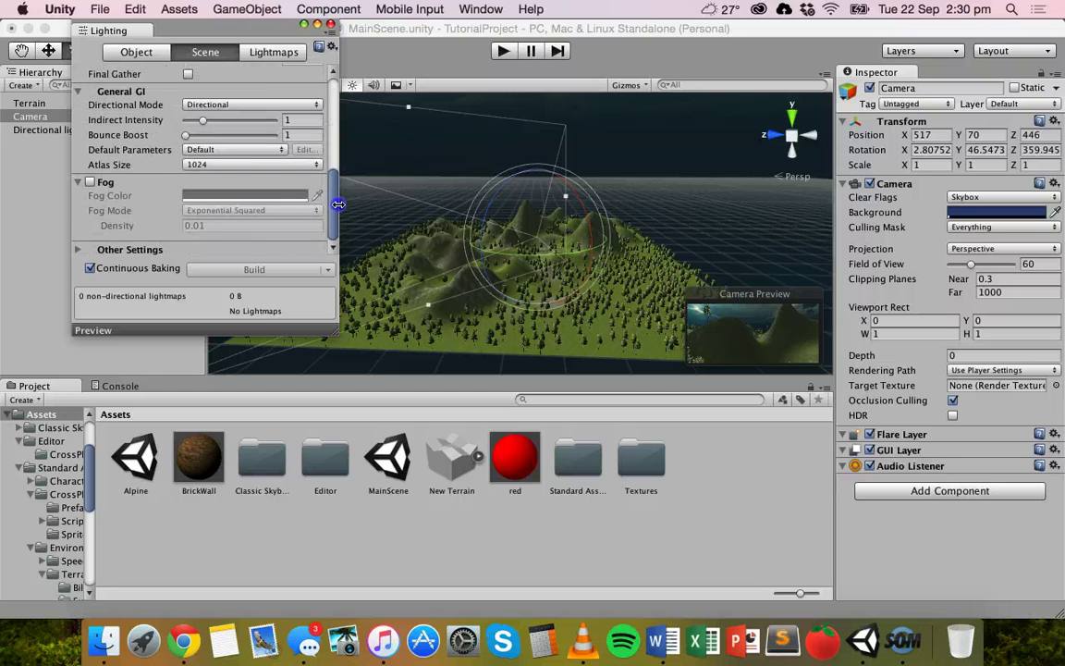
pyautogui.click(90, 182)
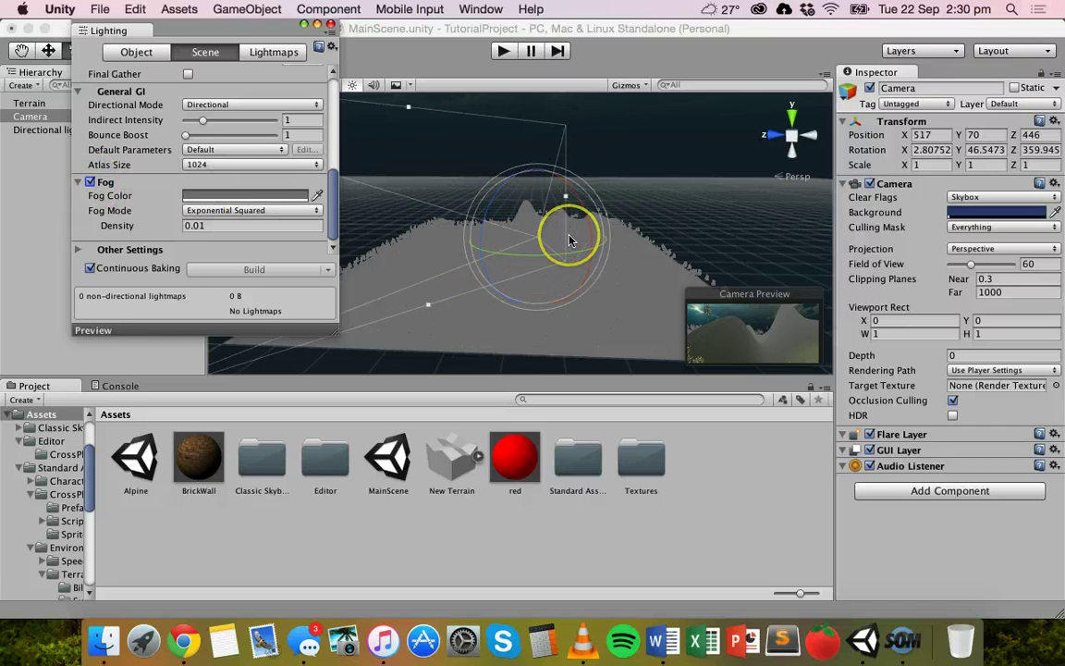
# Zoom and orbit through the tree-covered hills to inspect how the grey fog fades them
pyautogui.scroll(5, 569, 240)
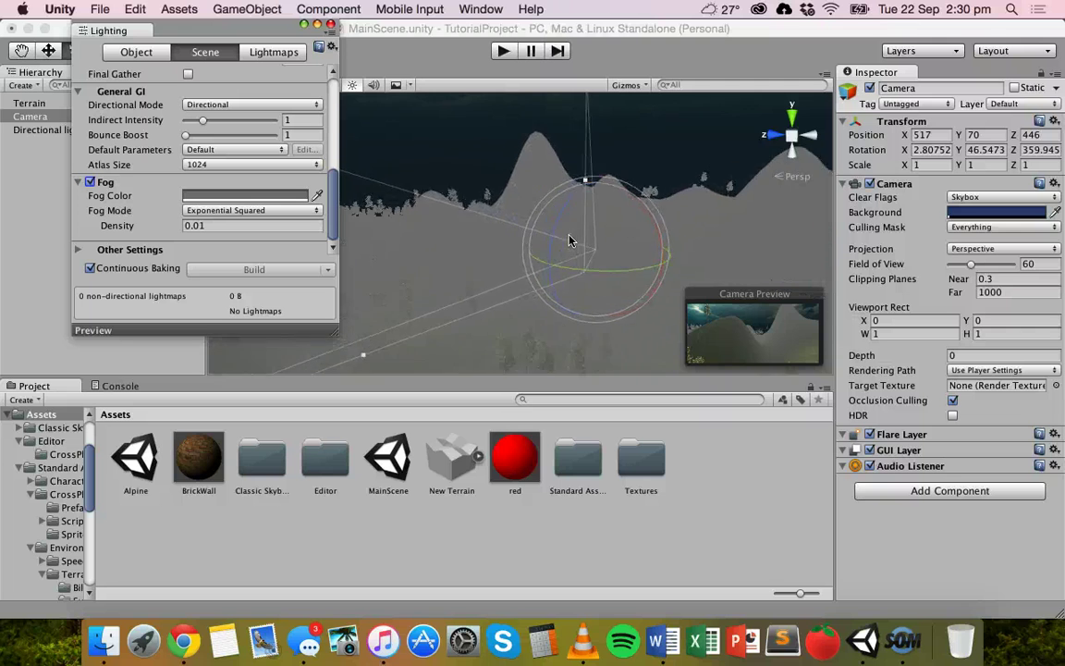
pyautogui.scroll(5, 569, 241)
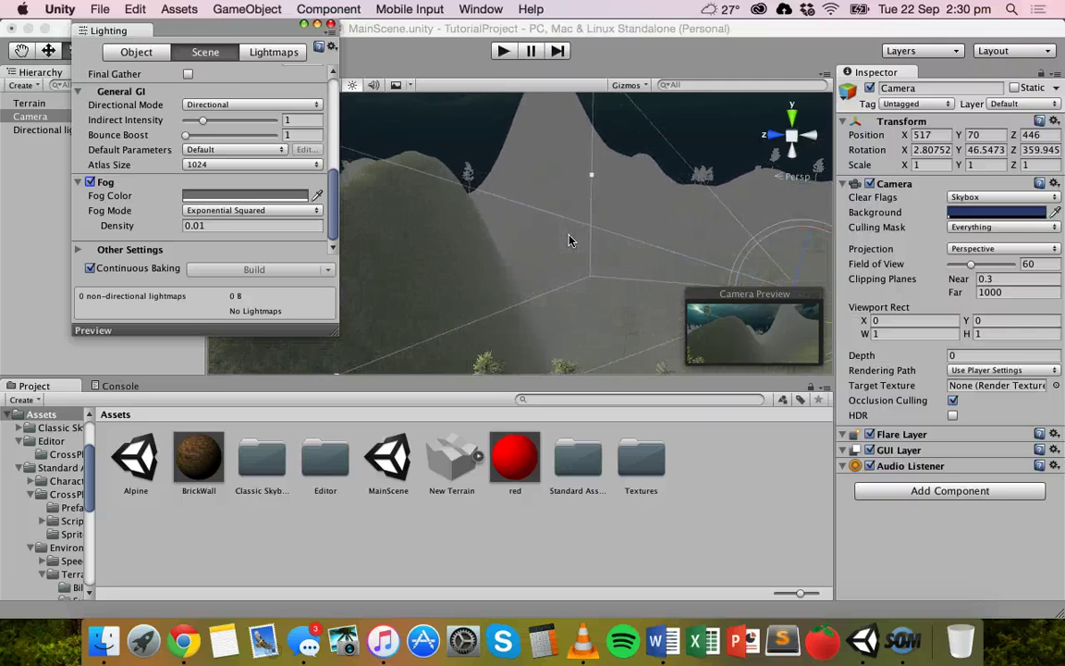
pyautogui.keyDown('alt'); pyautogui.moveTo(568, 241); pyautogui.dragTo(597, 326); pyautogui.keyUp('alt')
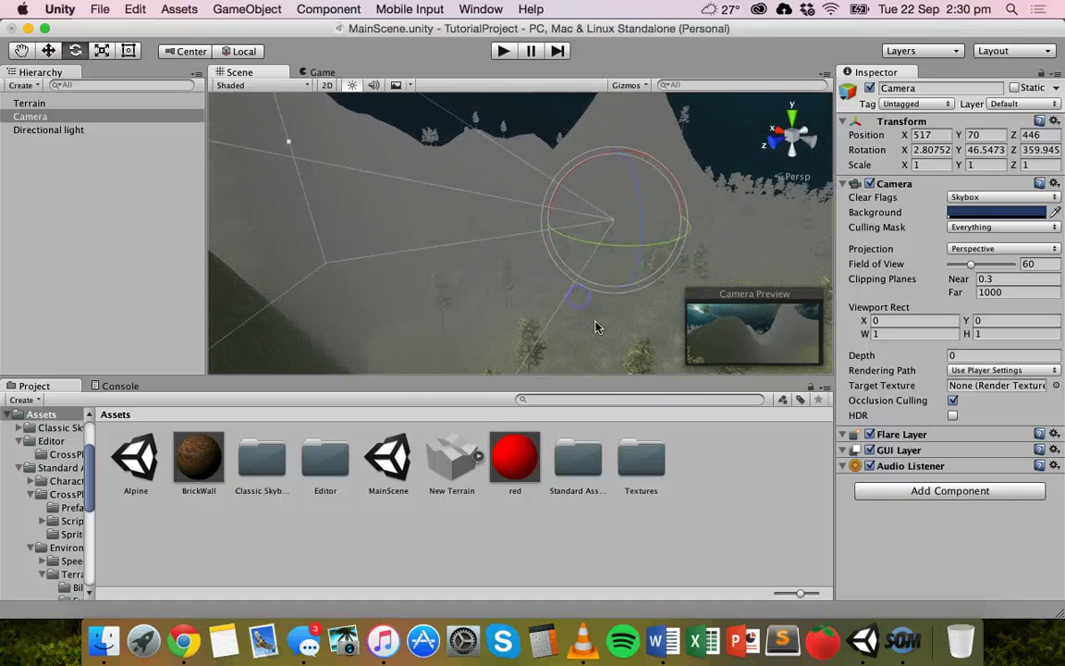
pyautogui.click(596, 327)
pyautogui.moveTo(689, 225); pyautogui.dragTo(663, 190)
pyautogui.scroll(3, 646, 275)
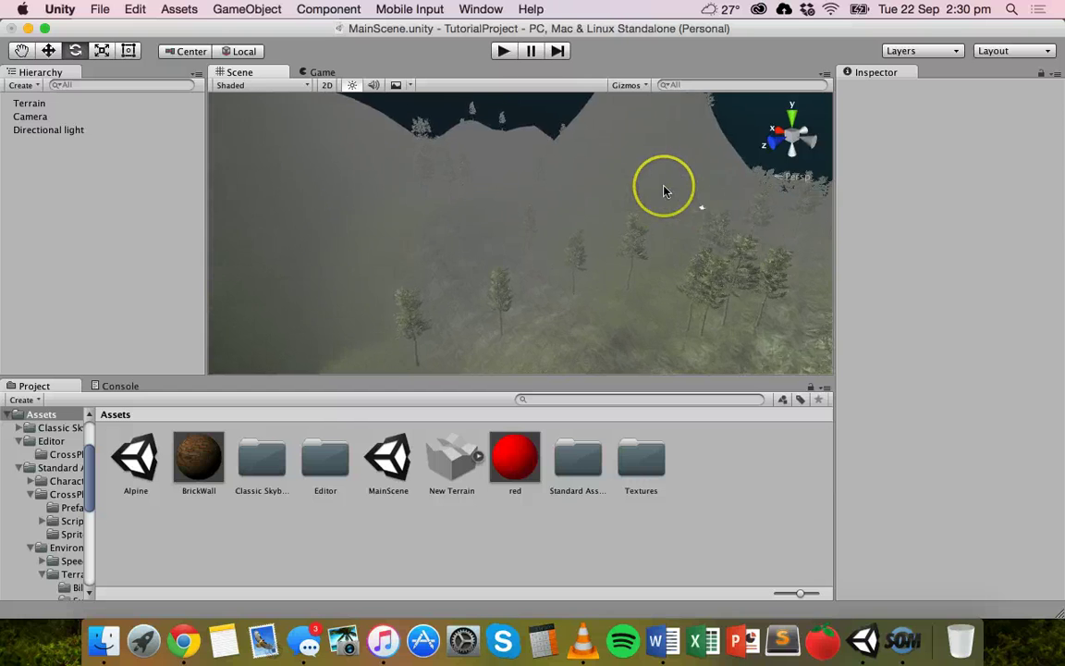
pyautogui.scroll(3, 663, 190)
pyautogui.scroll(-3, 663, 191)
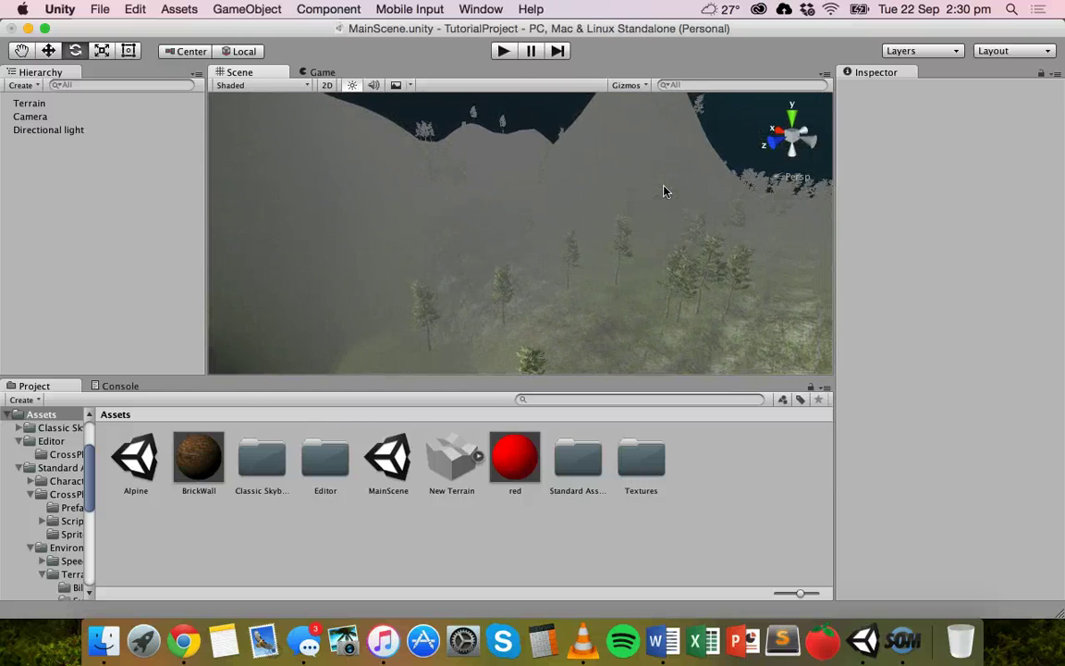
pyautogui.scroll(5, 663, 191)
pyautogui.keyDown('alt'); pyautogui.moveTo(663, 191); pyautogui.dragTo(584, 216); pyautogui.keyUp('alt')
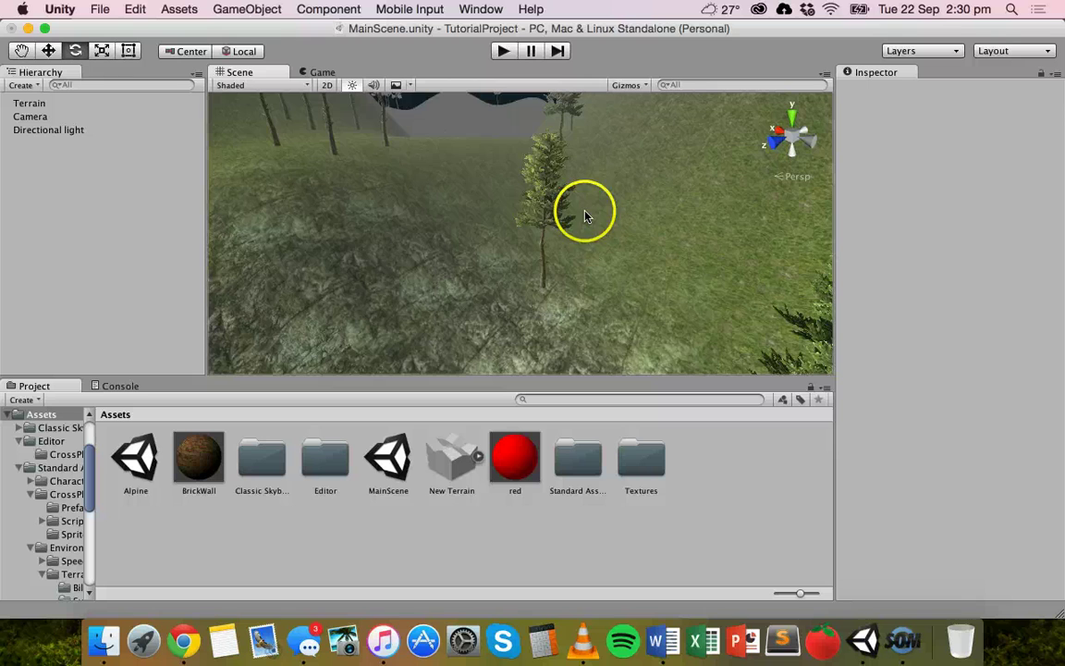
pyautogui.keyDown('alt'); pyautogui.moveTo(547, 251); pyautogui.dragTo(494, 180); pyautogui.keyUp('alt')
pyautogui.keyDown('alt'); pyautogui.moveTo(495, 181); pyautogui.dragTo(587, 302, button='right'); pyautogui.keyUp('alt')
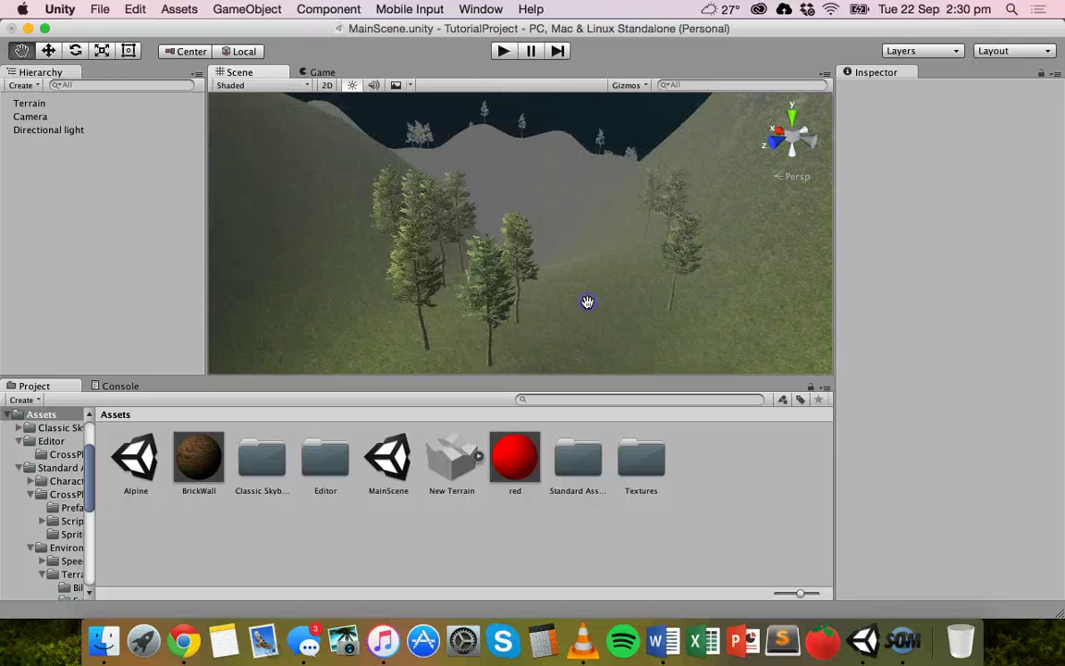
pyautogui.scroll(10, 586, 297)
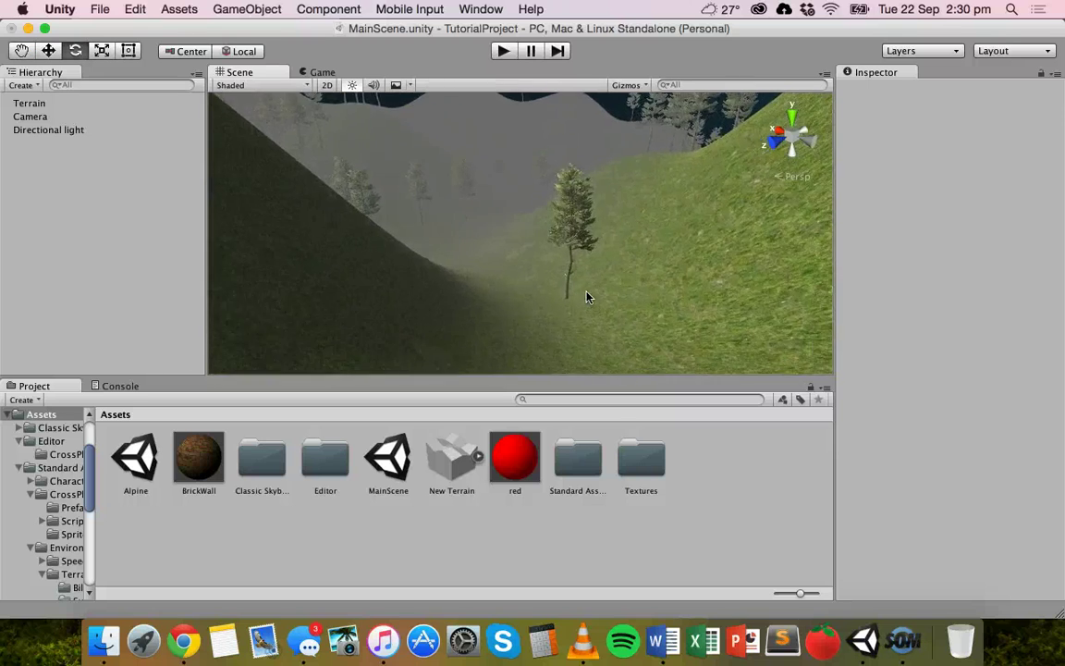
pyautogui.scroll(8, 587, 297)
pyautogui.keyDown('alt'); pyautogui.moveTo(587, 301); pyautogui.dragTo(633, 457); pyautogui.keyUp('alt')
pyautogui.keyDown('alt'); pyautogui.moveTo(566, 305); pyautogui.dragTo(385, 172); pyautogui.keyUp('alt')
pyautogui.keyDown('alt'); pyautogui.moveTo(523, 194); pyautogui.dragTo(545, 200); pyautogui.keyUp('alt')
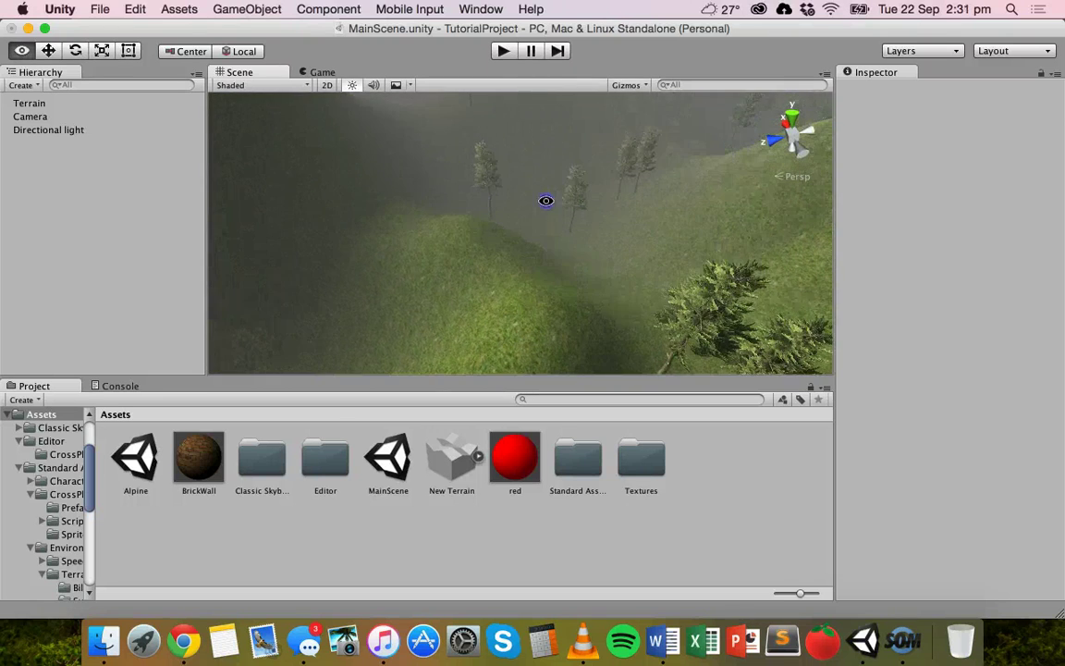
pyautogui.click(481, 9)
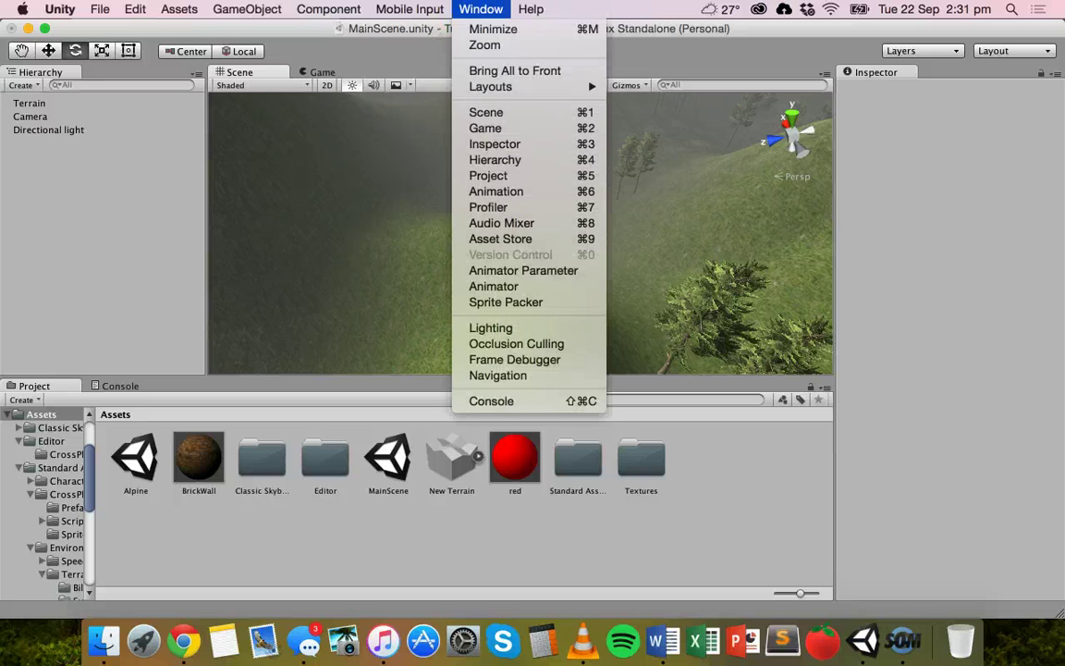
pyautogui.click(490, 328)
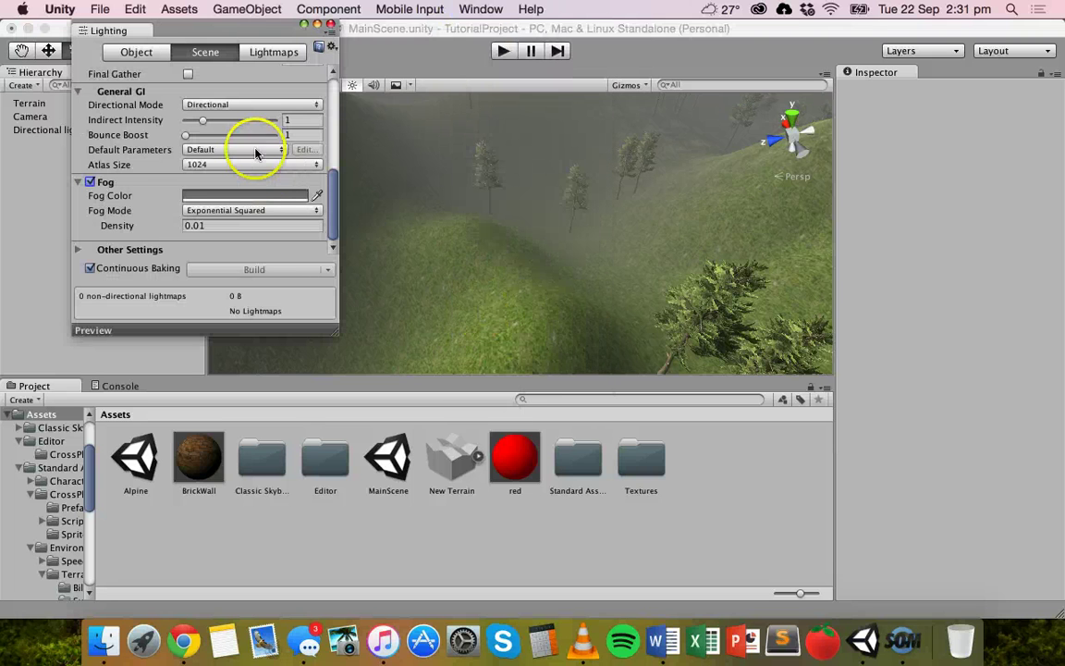
pyautogui.click(251, 196)
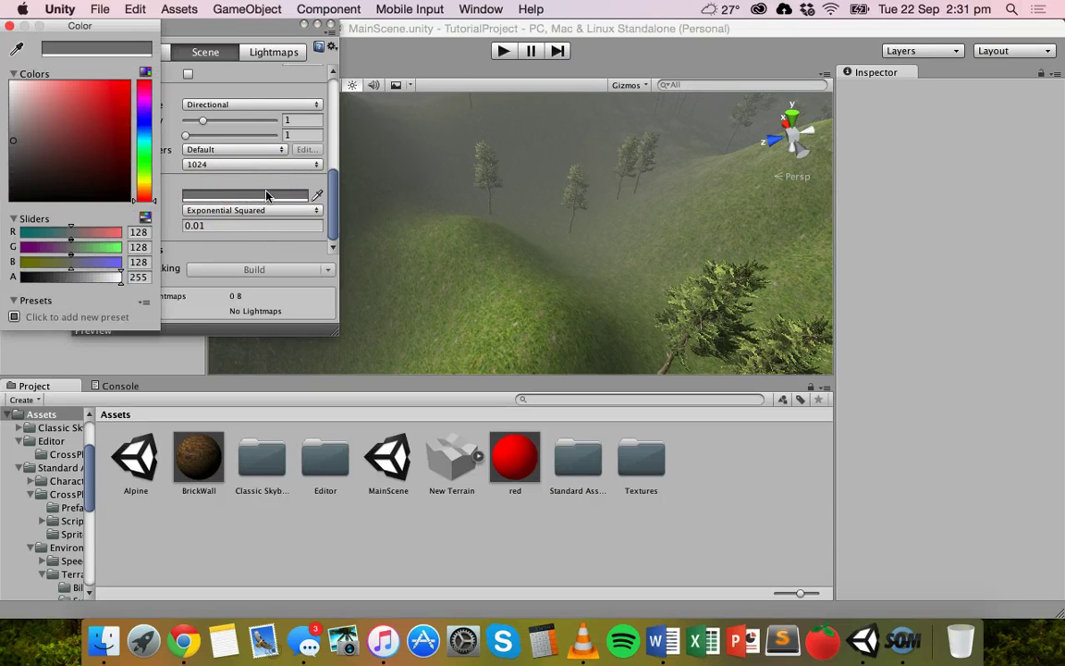
pyautogui.click(11, 27)
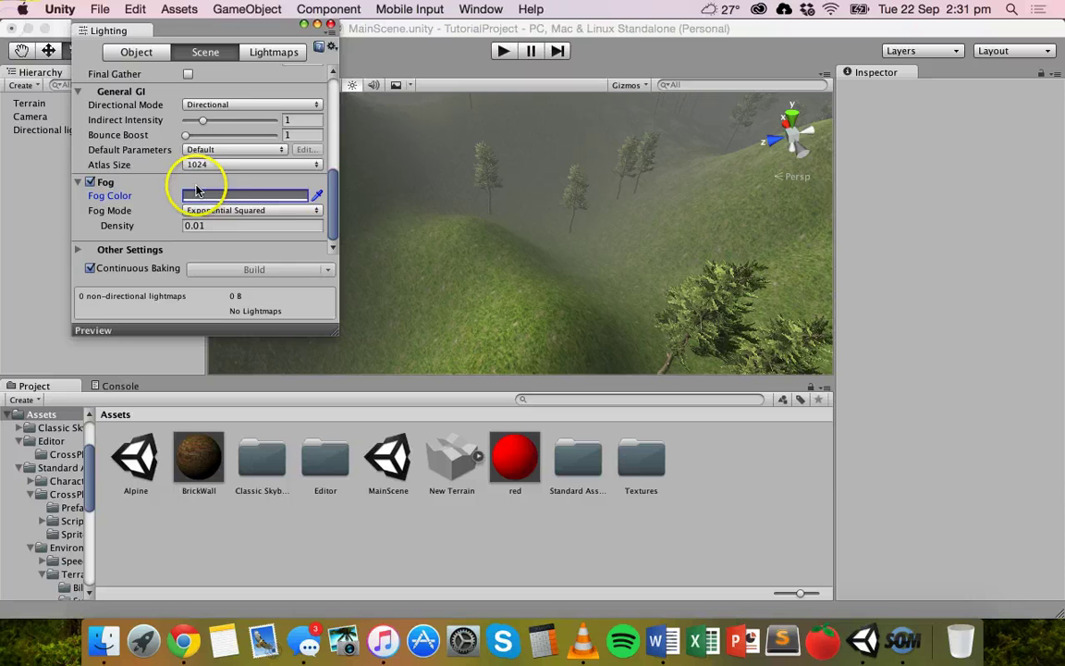
pyautogui.click(236, 211)
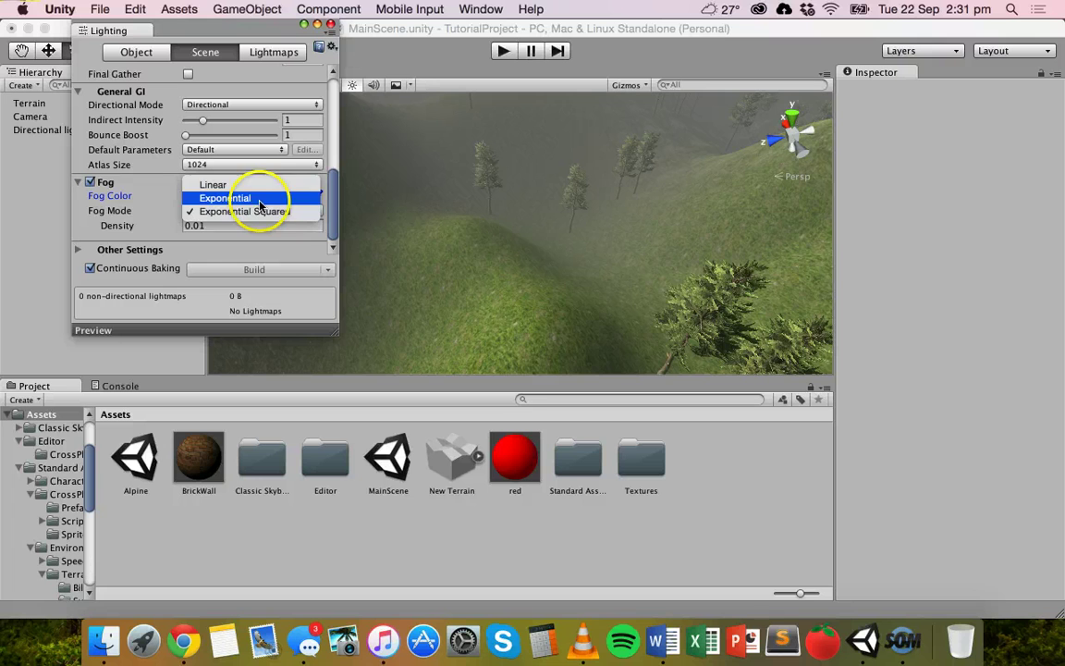
pyautogui.click(135, 210)
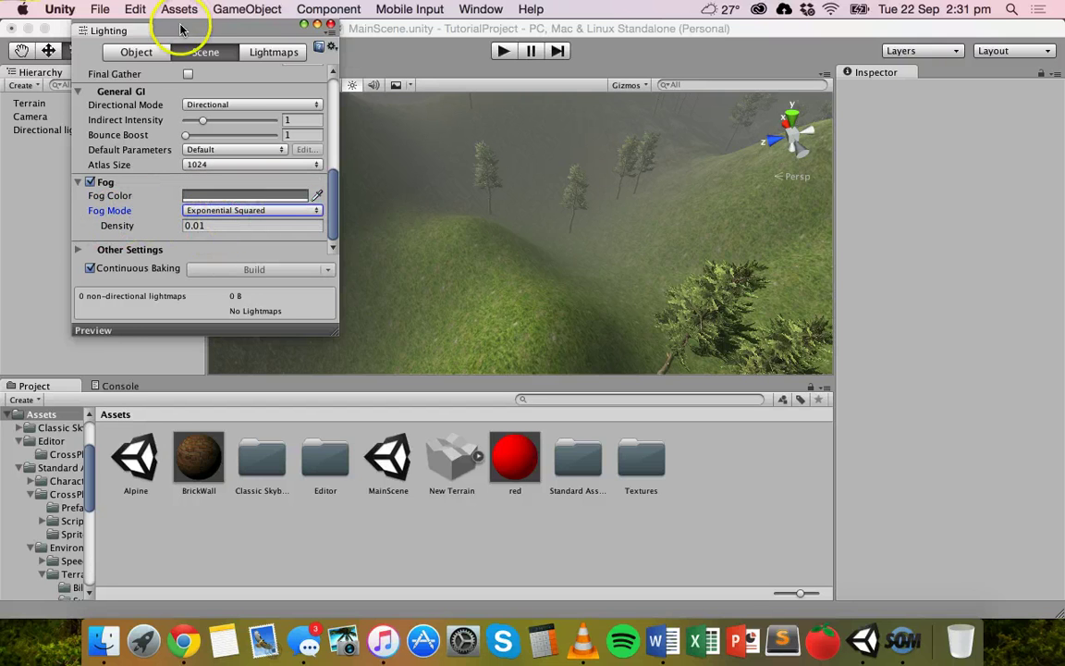
pyautogui.moveTo(181, 30); pyautogui.dragTo(204, 30)
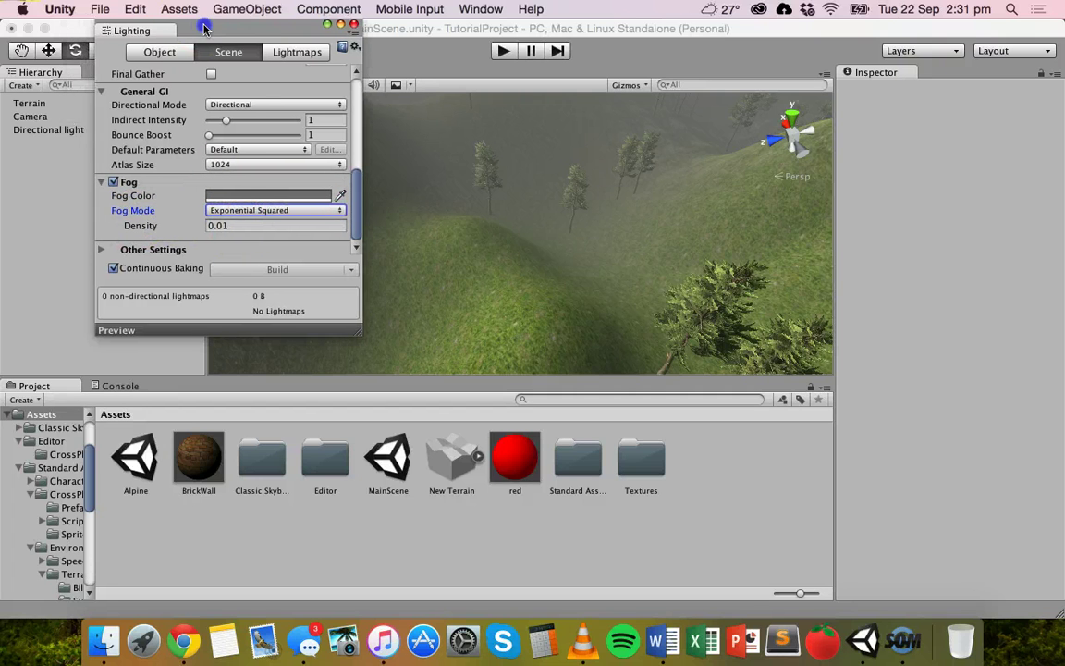
pyautogui.click(248, 226)
pyautogui.click(222, 225)
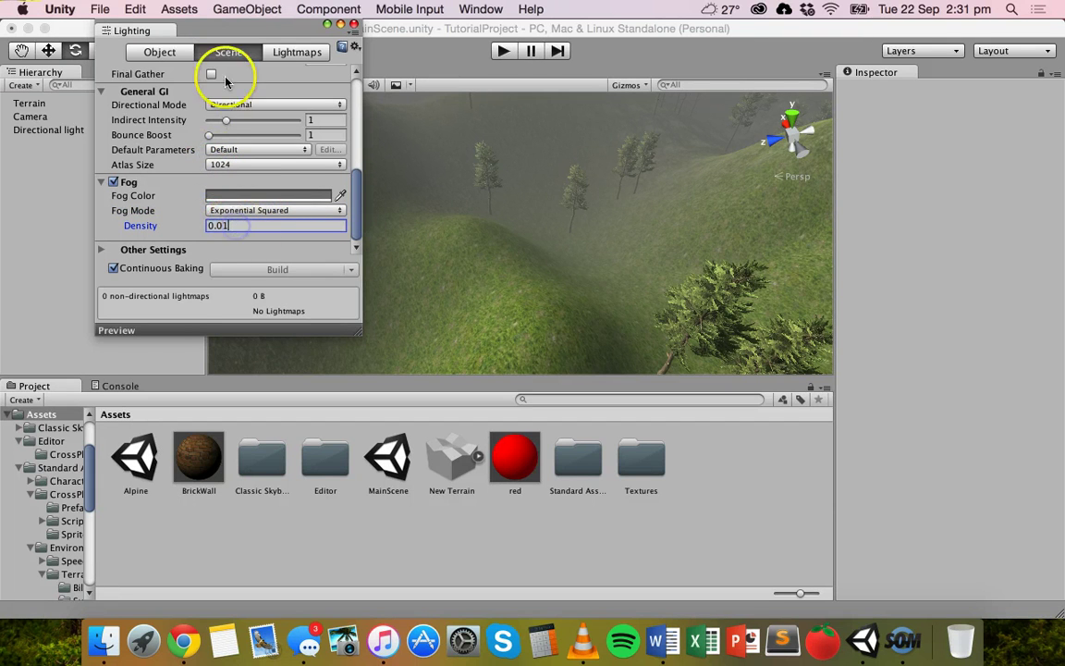
# Select the Camera and reopen the Lighting settings at the Fog section
pyautogui.click(356, 25)
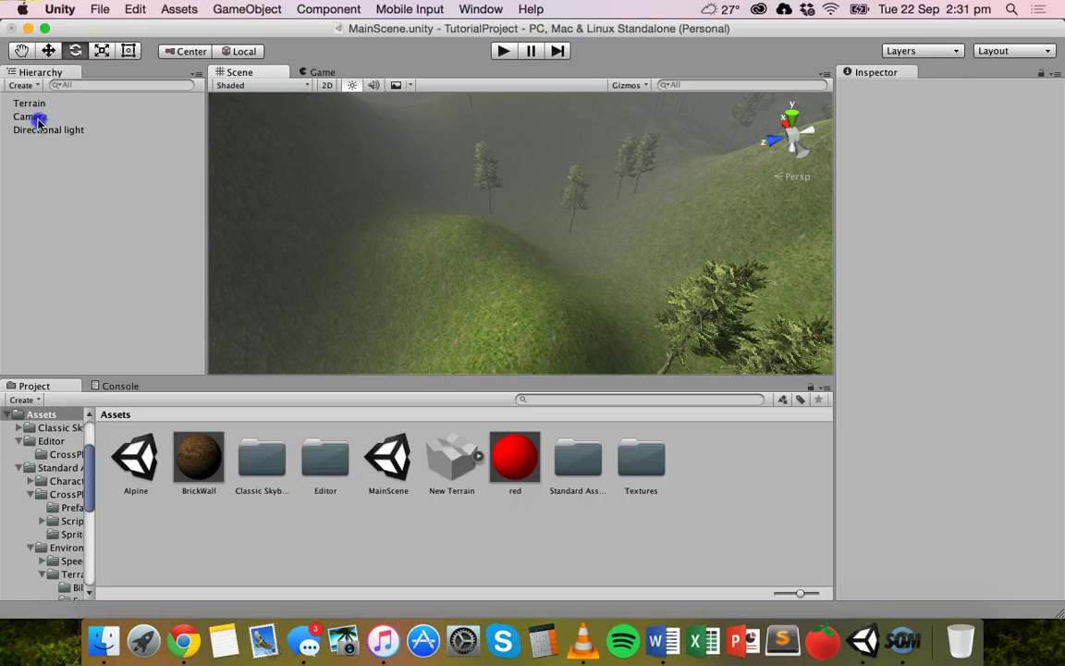
pyautogui.click(37, 120)
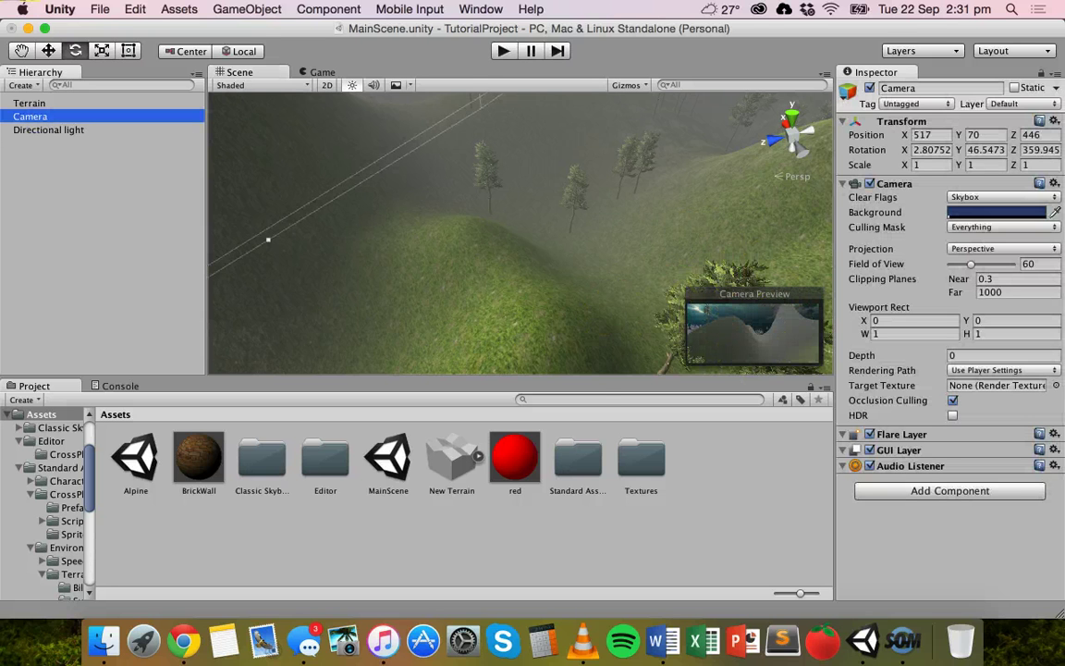
pyautogui.click(481, 9)
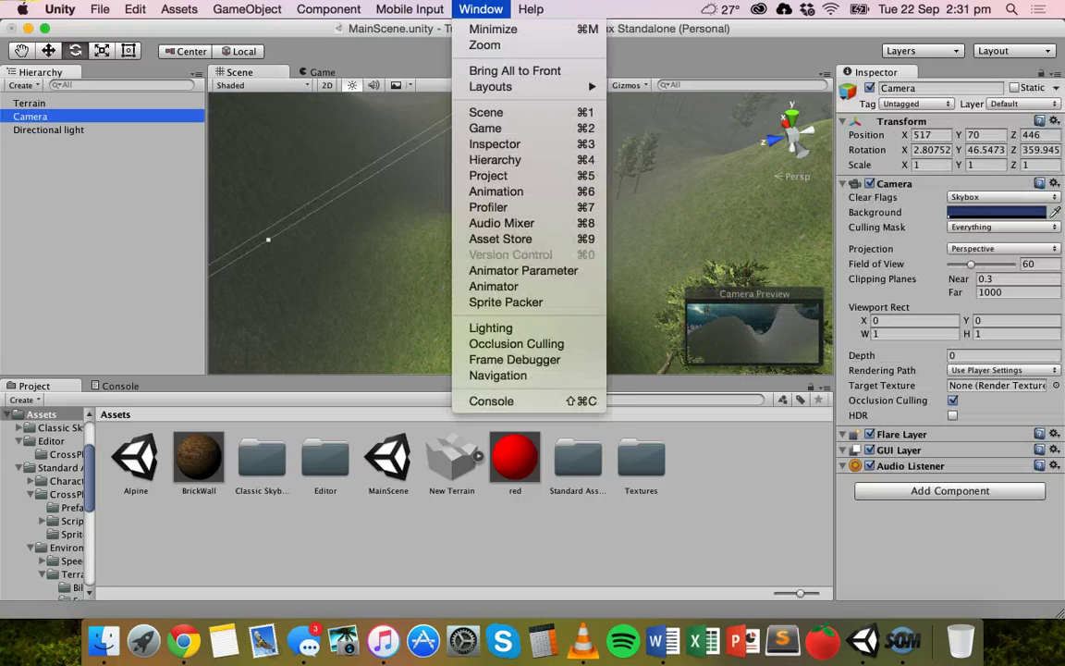
pyautogui.click(487, 327)
pyautogui.scroll(-5, 170, 199)
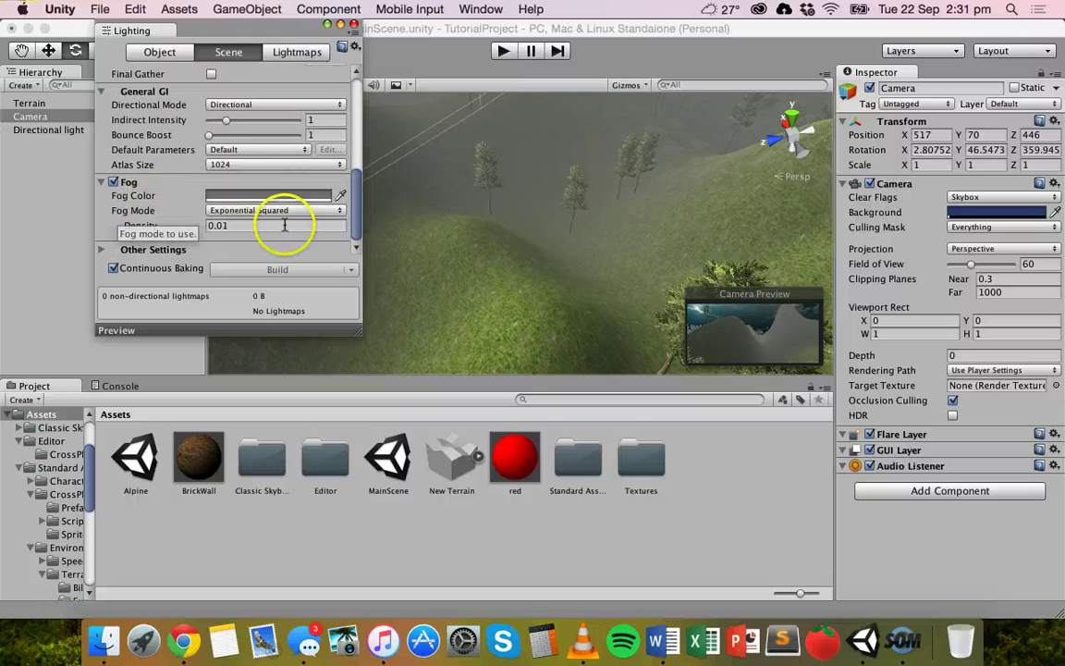
# Try Fog Density 0.02 and 0.04, then set it back to 0.01
pyautogui.click(237, 226)
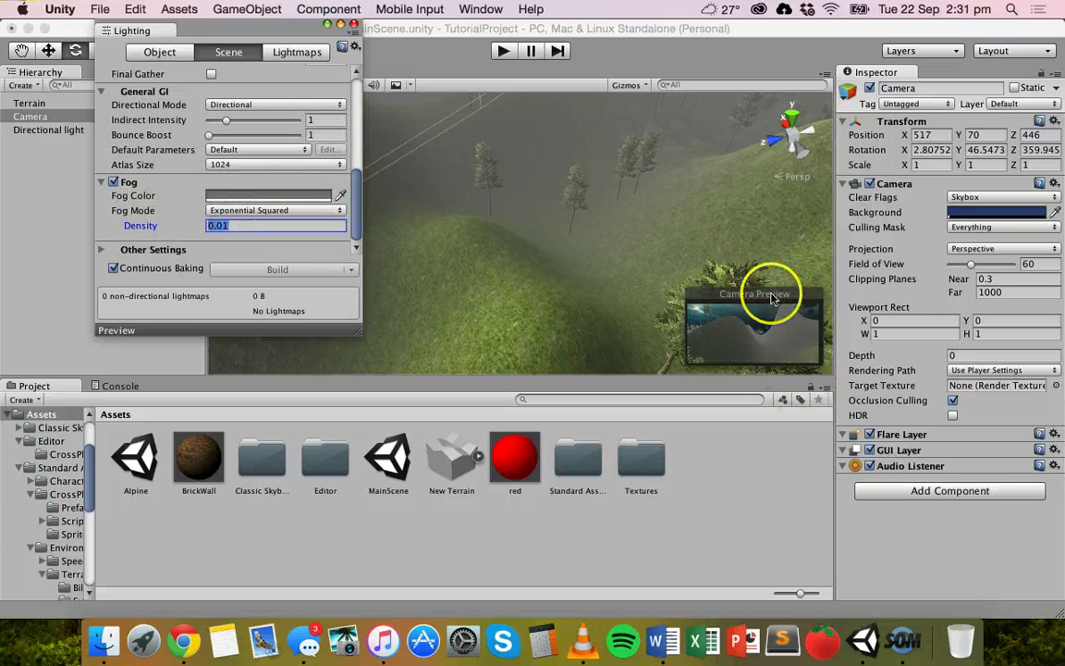
pyautogui.click(268, 229)
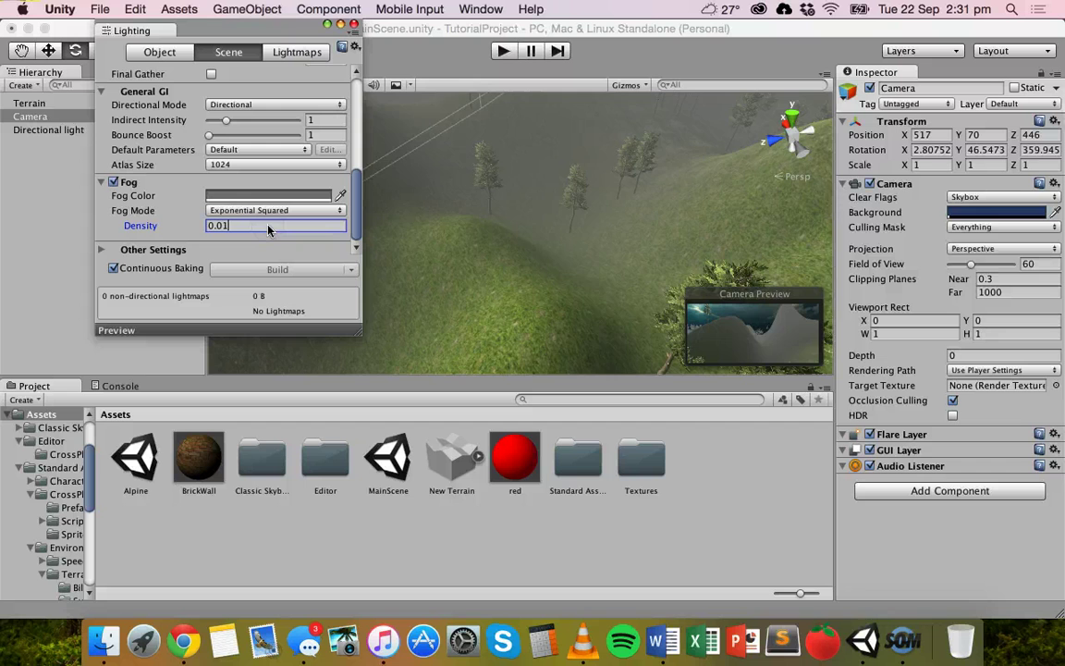
pyautogui.press('BackSpace')
pyautogui.write('2')
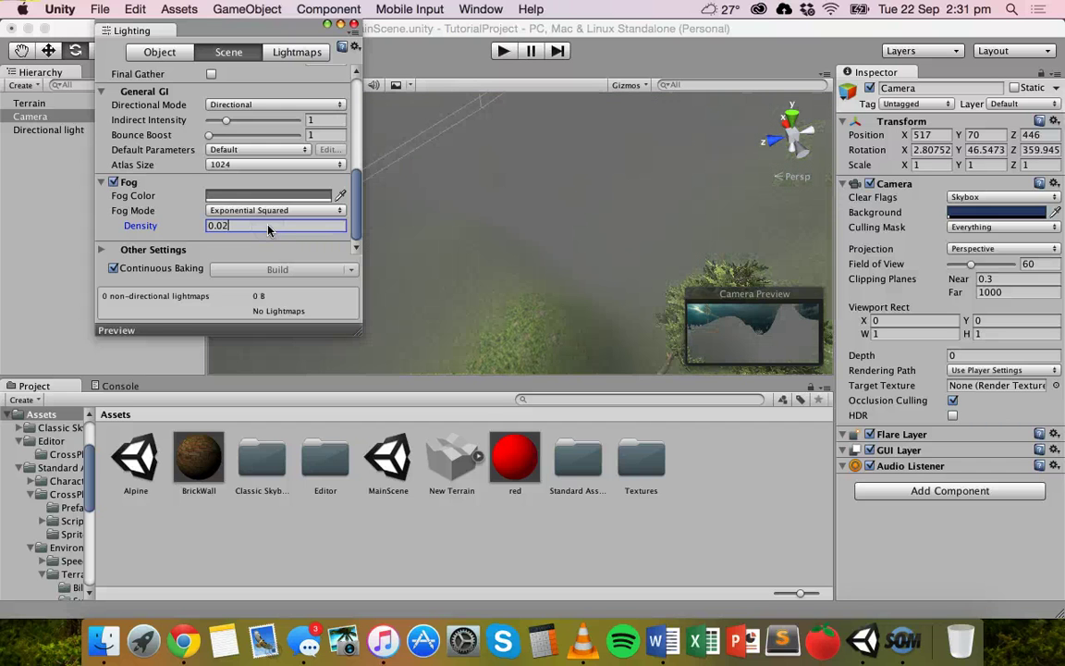
pyautogui.press('BackSpace')
pyautogui.write('4')
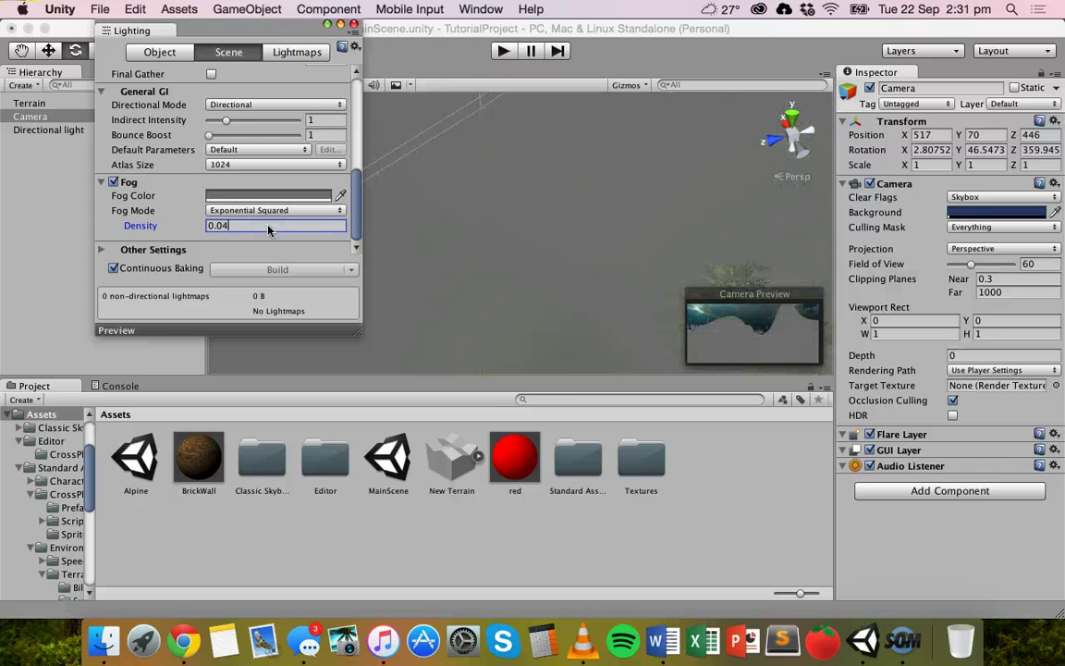
pyautogui.press('BackSpace')
pyautogui.press('BackSpace')
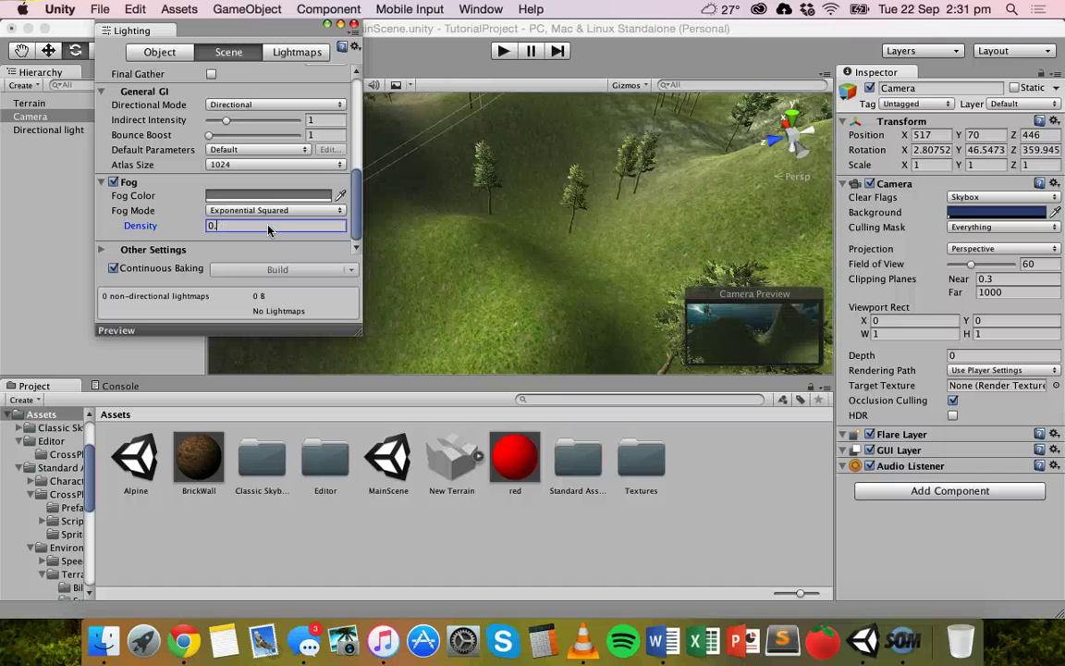
pyautogui.write('01')
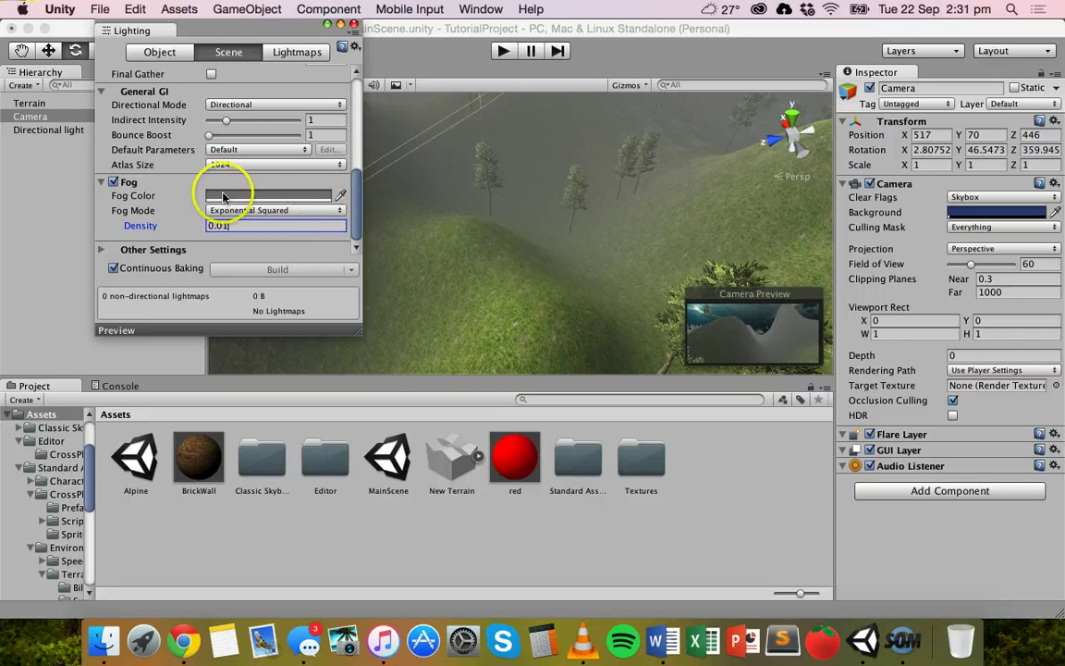
# Close the Lighting window and briefly test-play the scene to see grey fog over the hills
pyautogui.click(354, 24)
pyautogui.click(504, 52)
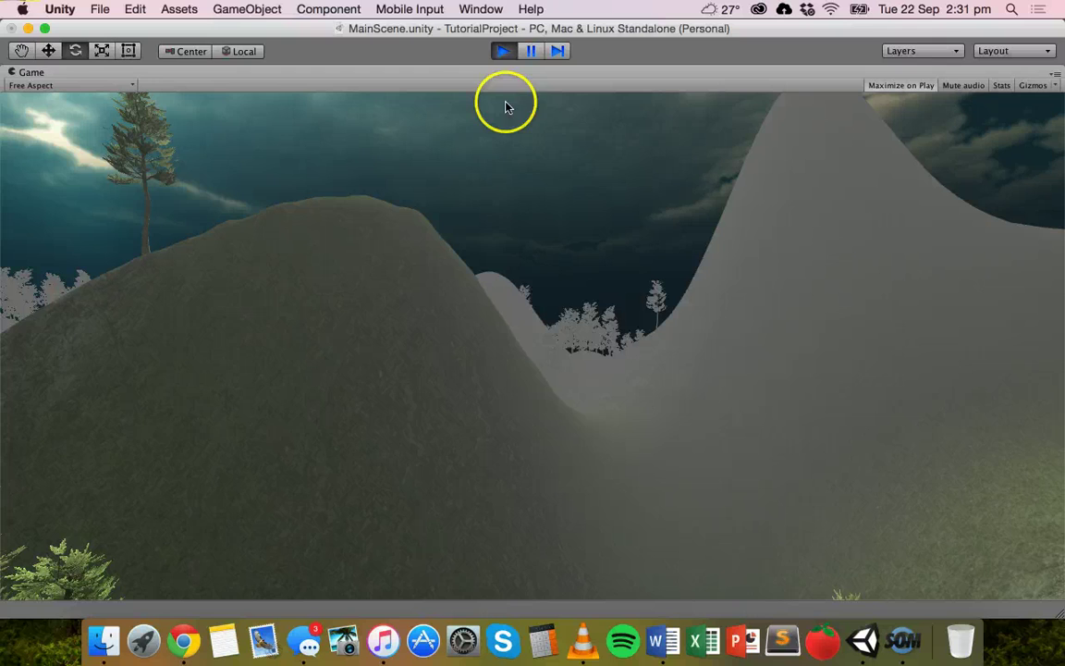
pyautogui.click(501, 53)
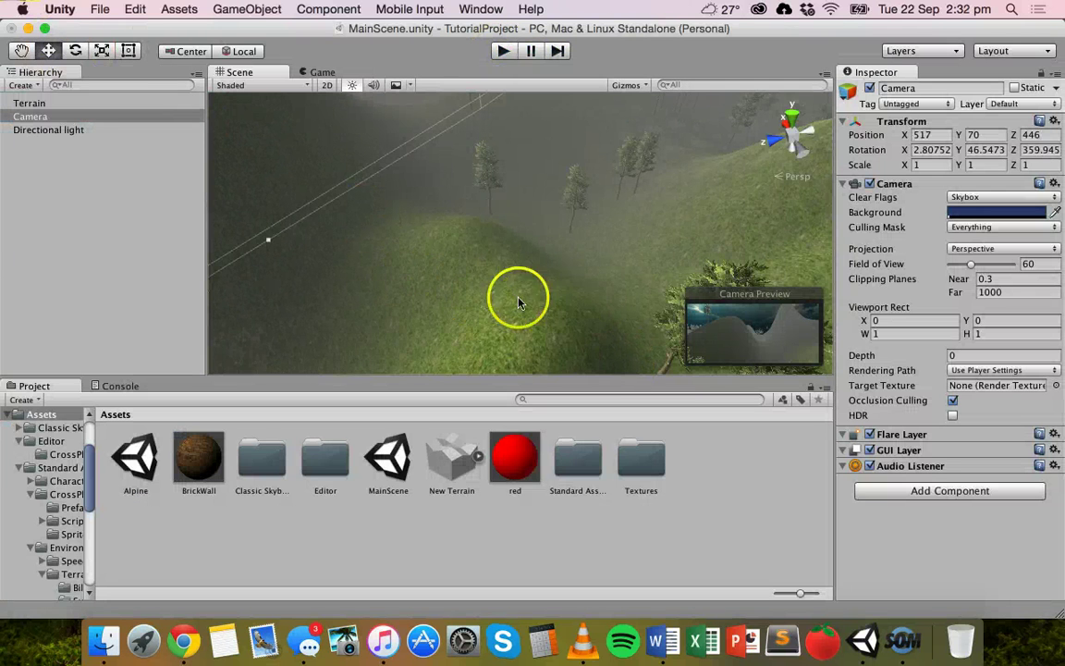
pyautogui.doubleClick(33, 116)
pyautogui.moveTo(546, 202); pyautogui.dragTo(620, 159)
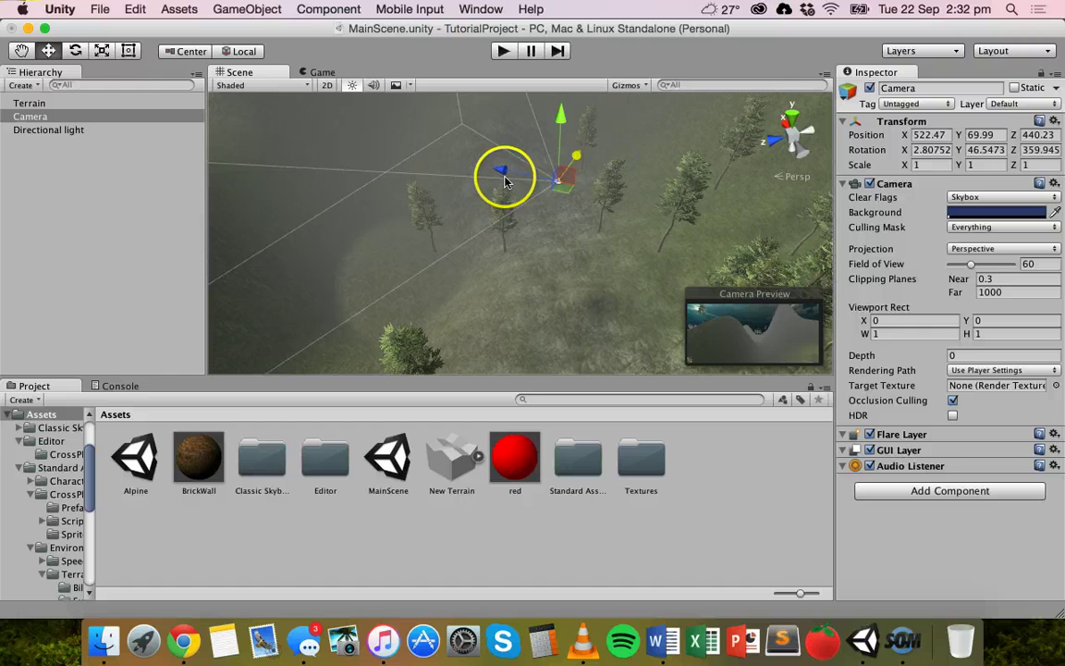
pyautogui.moveTo(504, 180); pyautogui.dragTo(642, 32)
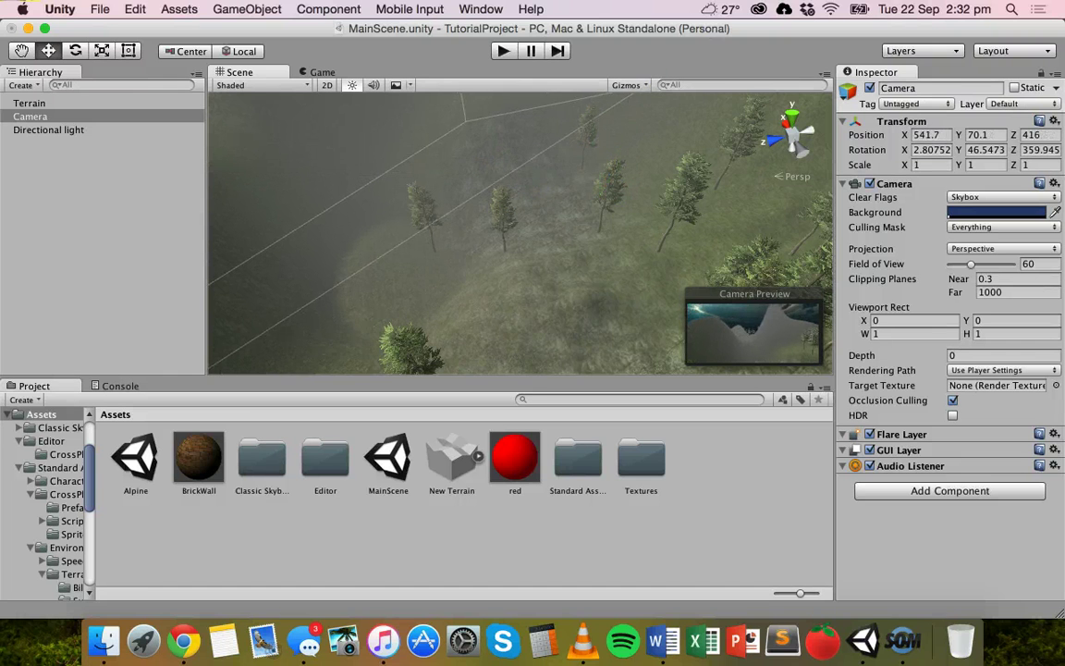
pyautogui.moveTo(661, 163); pyautogui.dragTo(624, 97)
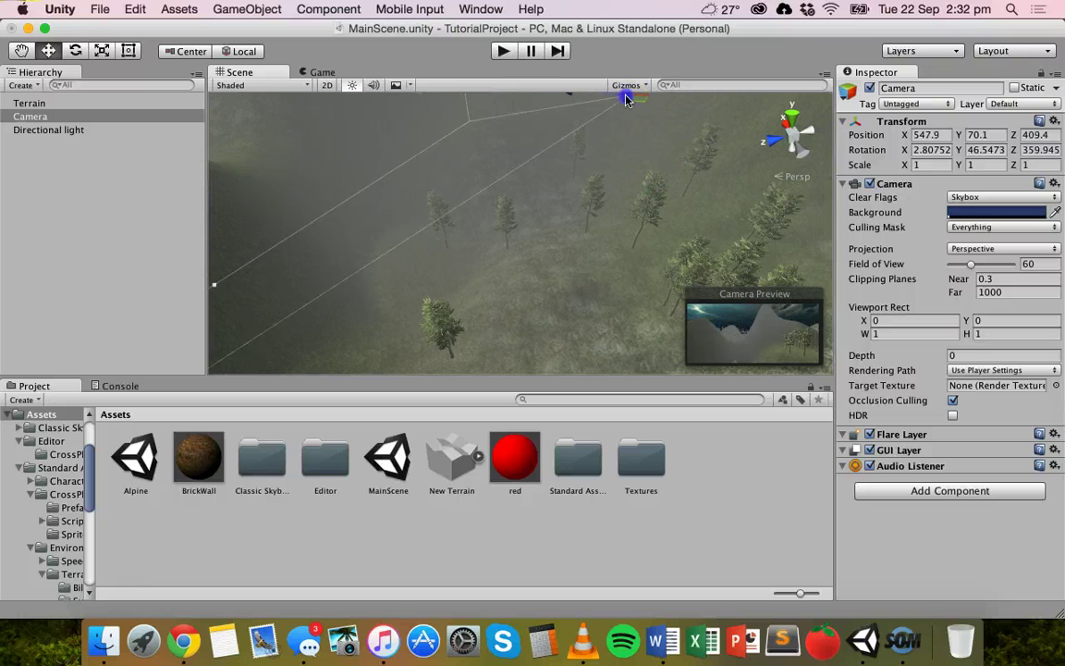
pyautogui.moveTo(689, 34); pyautogui.dragTo(593, 208)
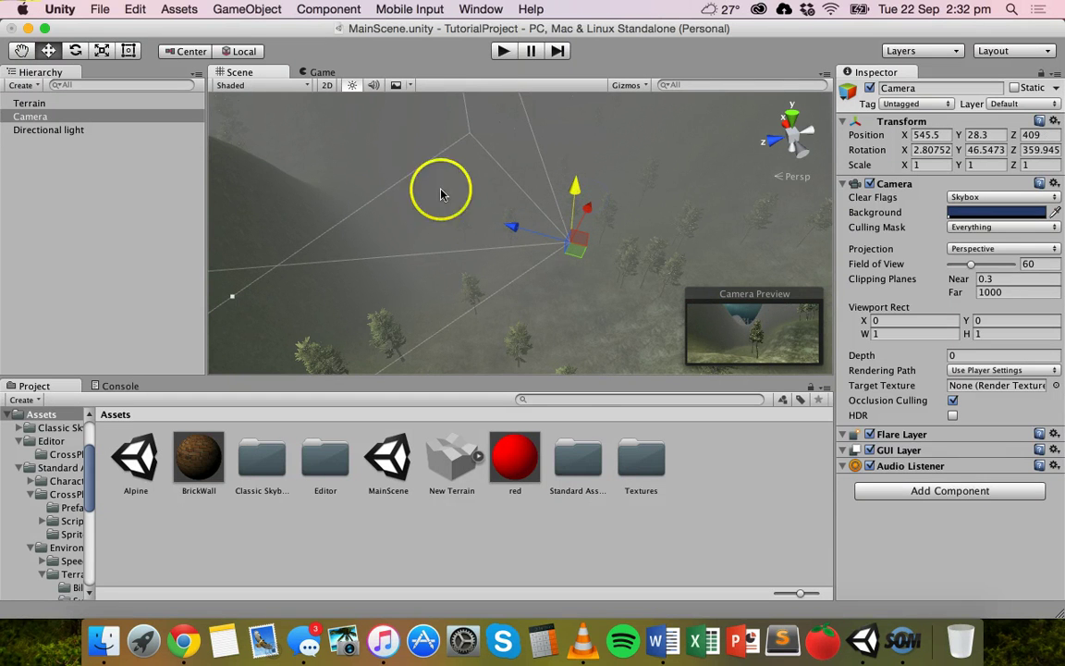
# In the Lighting settings, change Fog Mode from Exponential Squared to Exponential
pyautogui.click(480, 9)
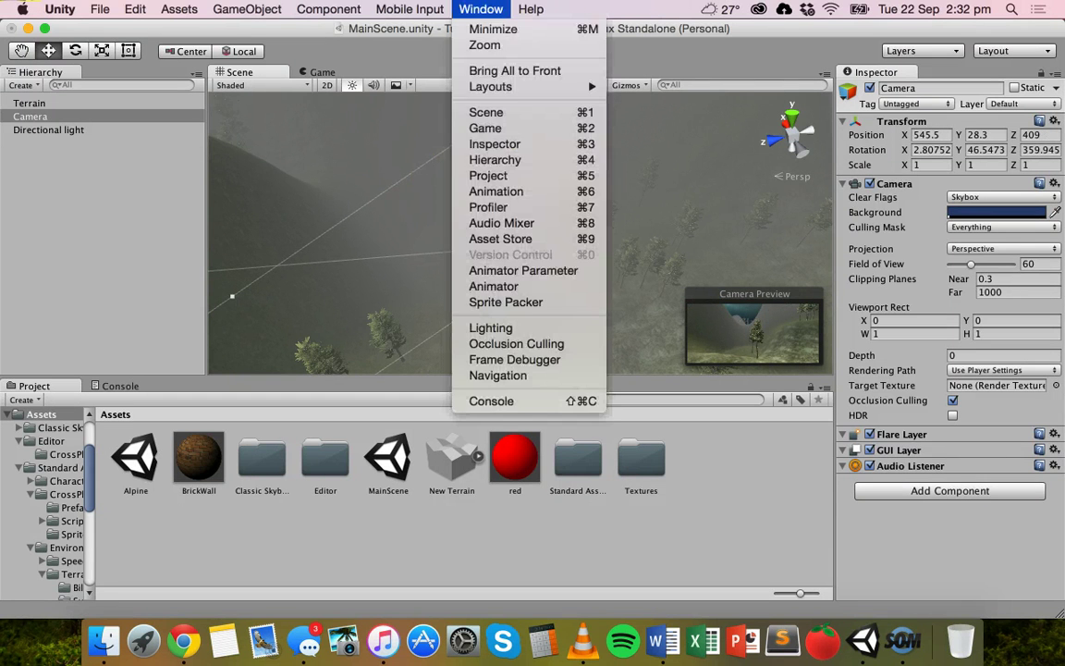
pyautogui.click(491, 328)
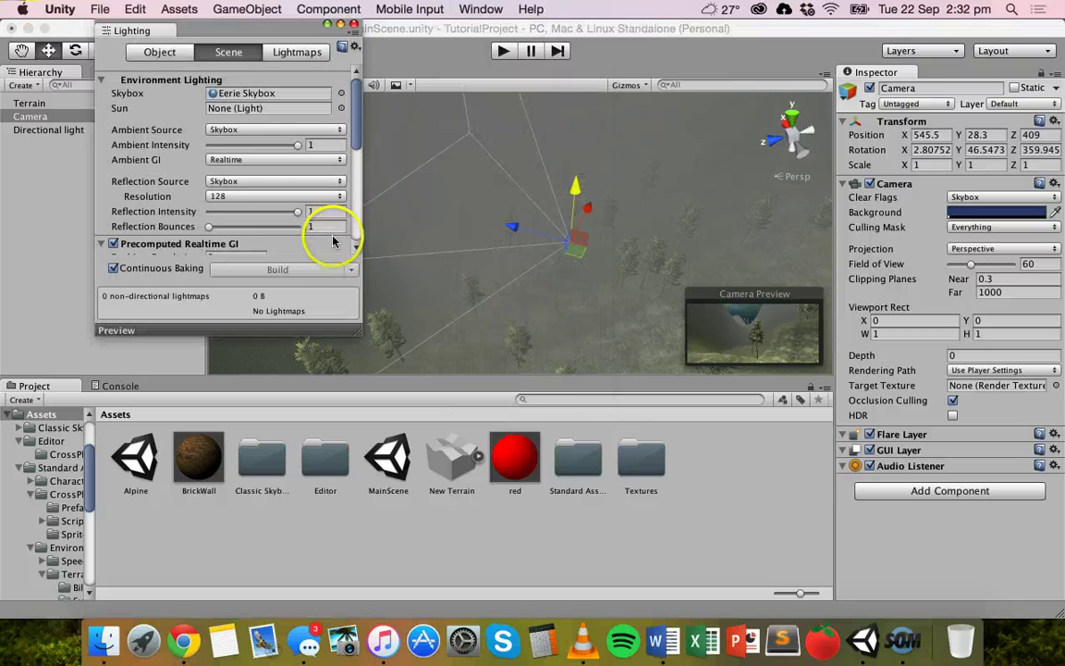
pyautogui.scroll(-8, 210, 165)
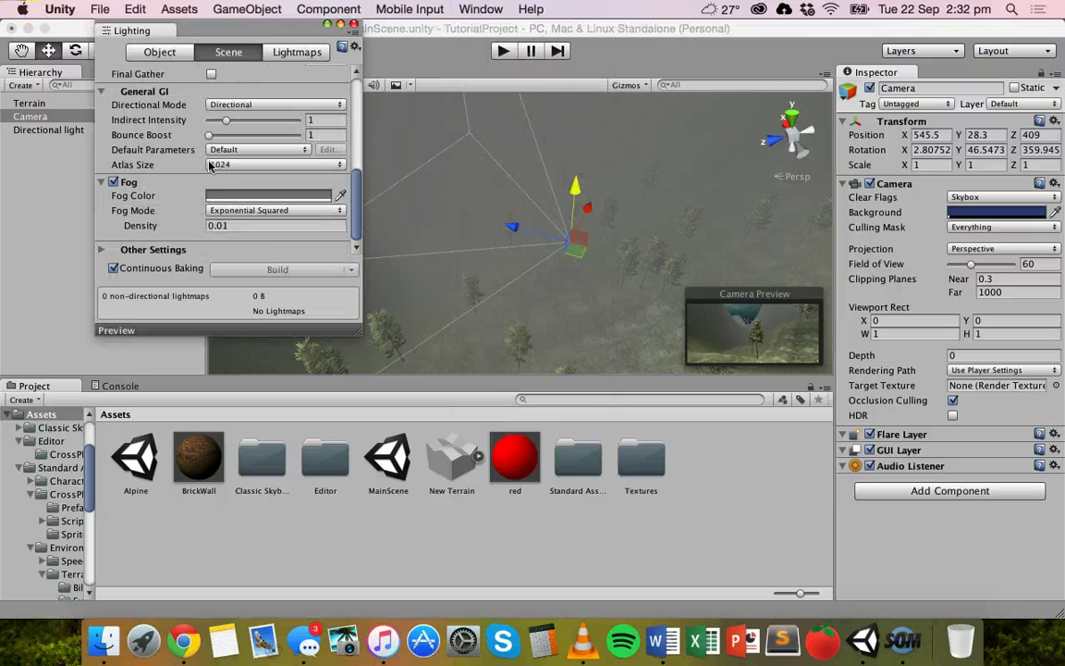
pyautogui.click(246, 212)
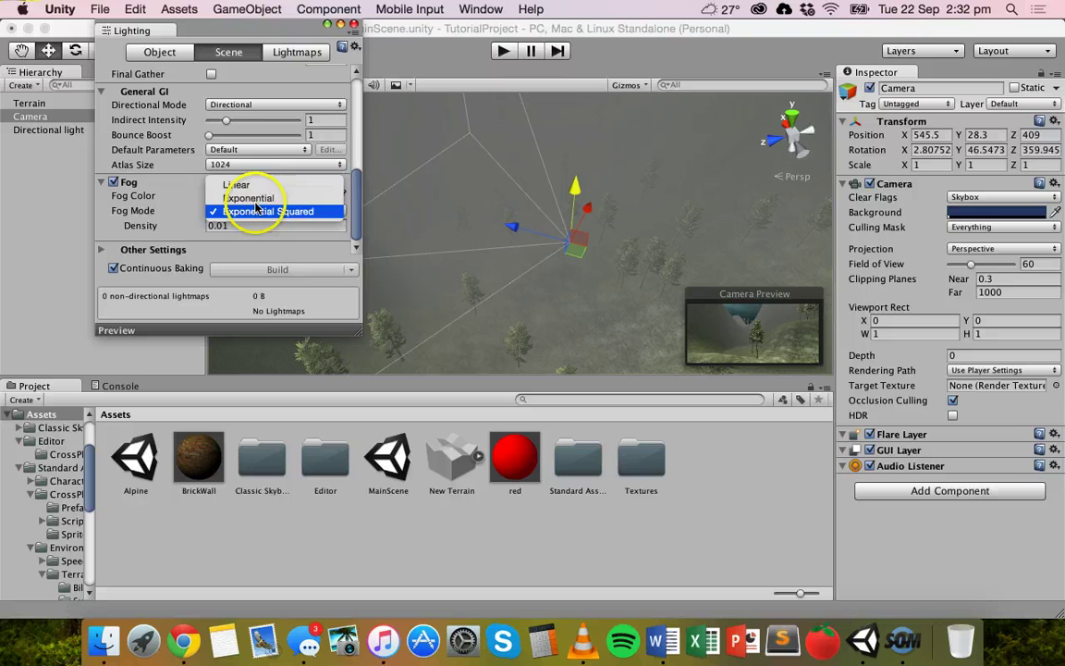
pyautogui.click(267, 198)
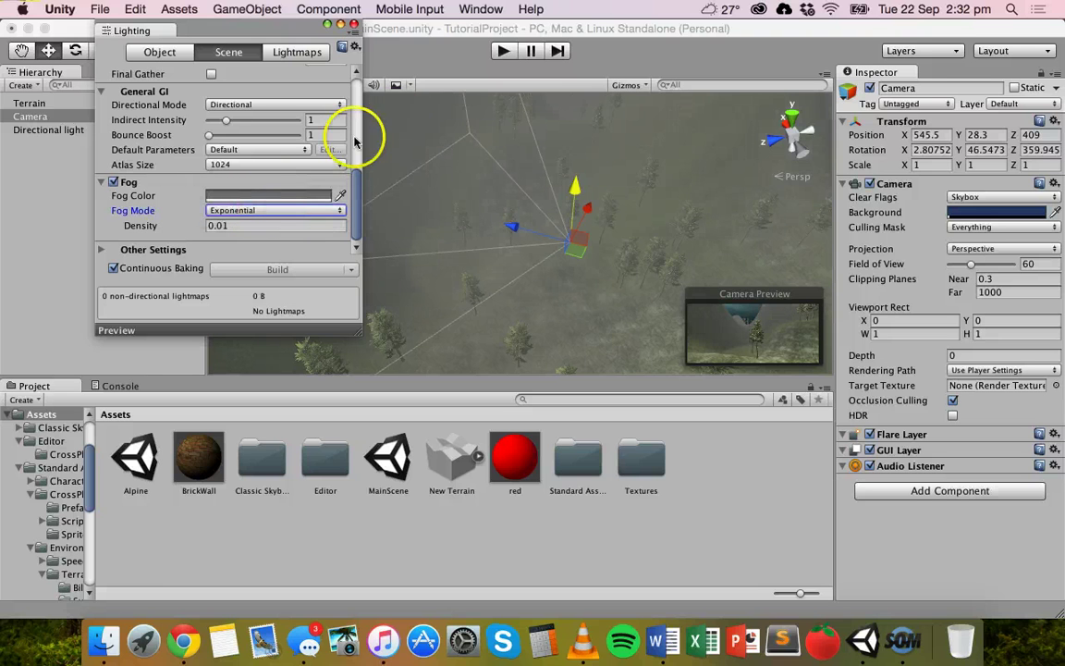
pyautogui.click(354, 25)
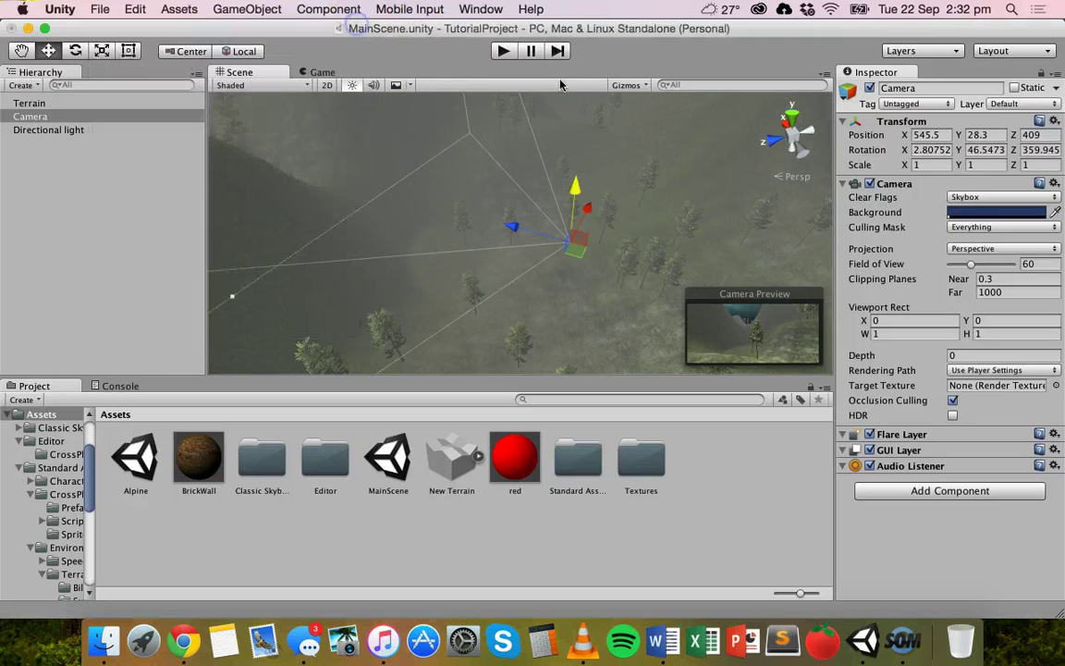
# Test-play the scene to preview the Exponential fog over the hills, then stop
pyautogui.click(505, 51)
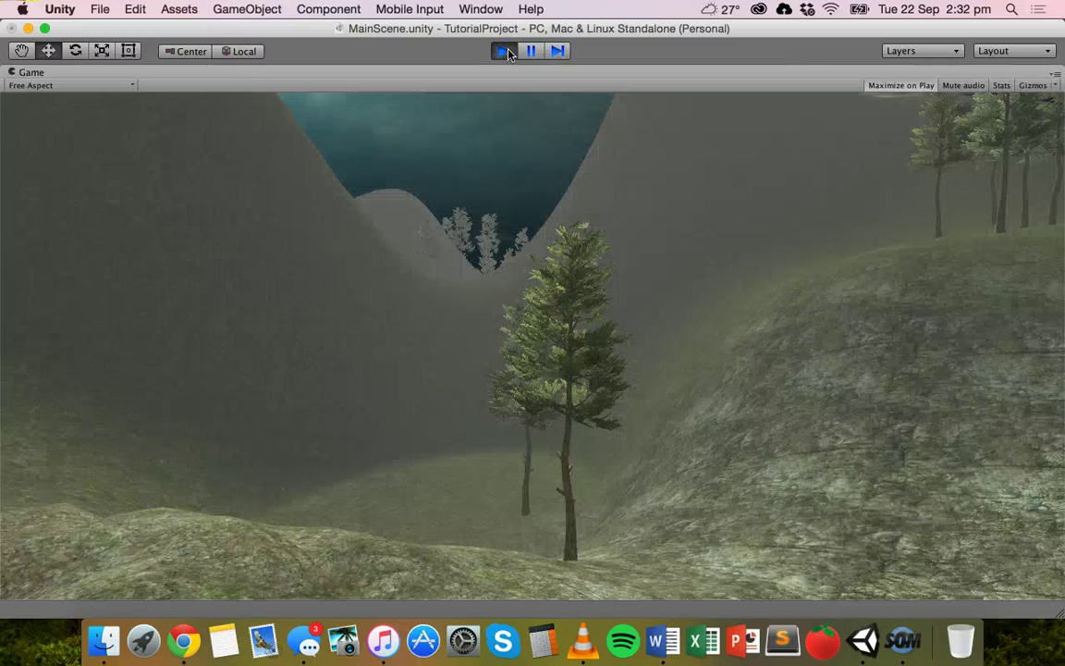
pyautogui.click(570, 228)
pyautogui.click(504, 50)
# Switch Fog Mode to Linear (start 0, end 300) and start play to preview it
pyautogui.click(481, 9)
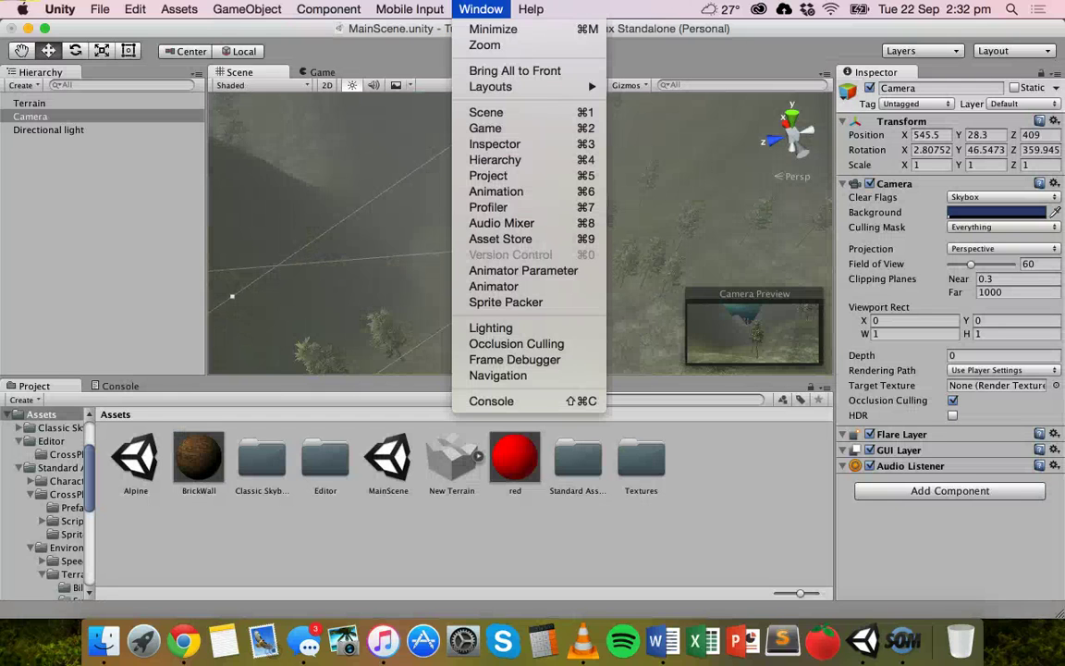
pyautogui.click(490, 328)
pyautogui.scroll(-10, 236, 199)
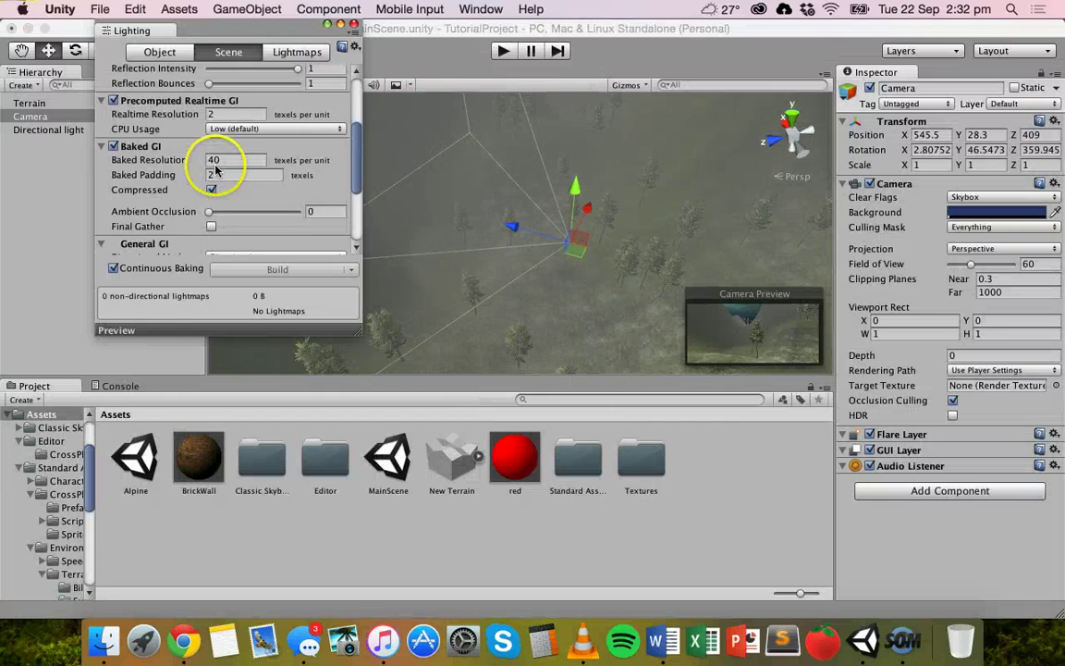
pyautogui.click(236, 211)
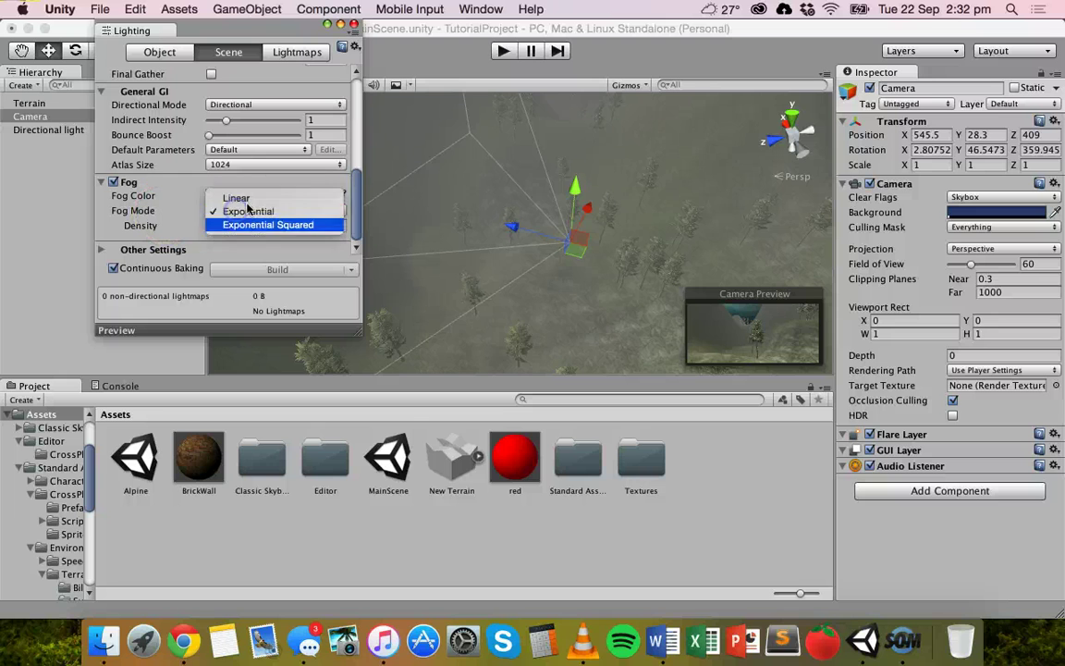
pyautogui.click(238, 198)
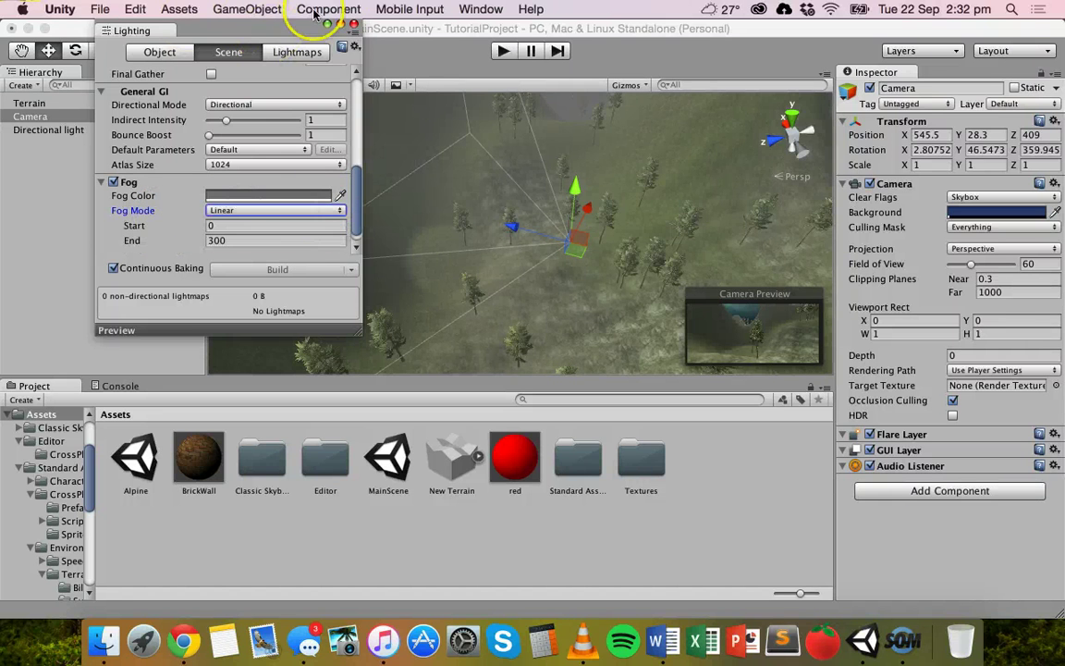
pyautogui.click(353, 23)
pyautogui.click(506, 53)
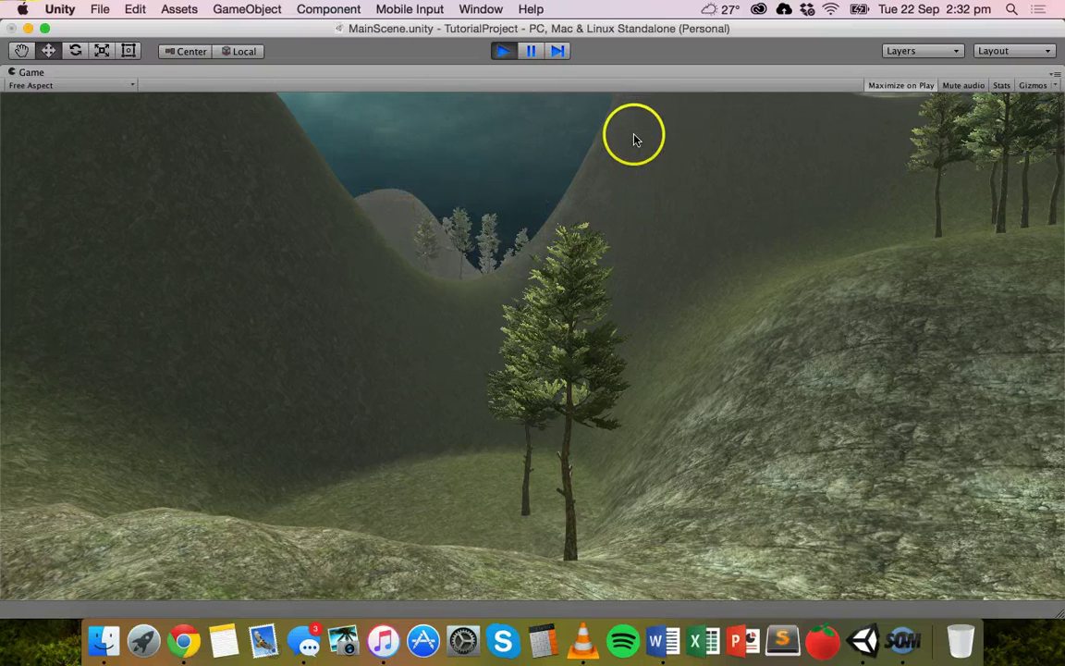
# Stop play, set Fog Mode from Linear back to Exponential at density 0.01, and play again
pyautogui.click(501, 51)
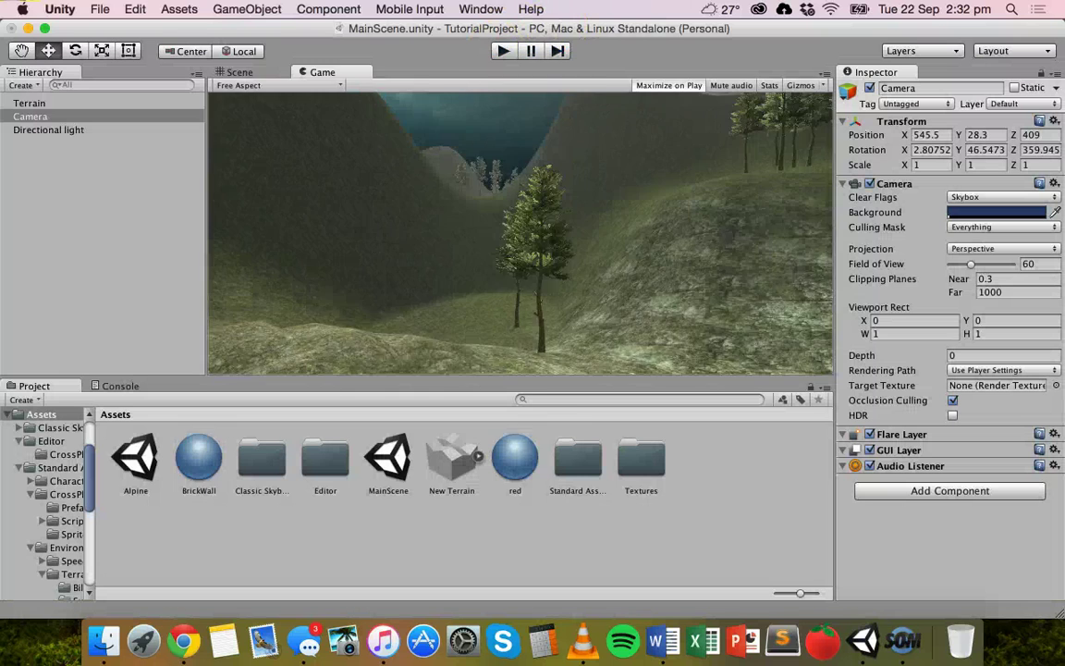
pyautogui.click(481, 8)
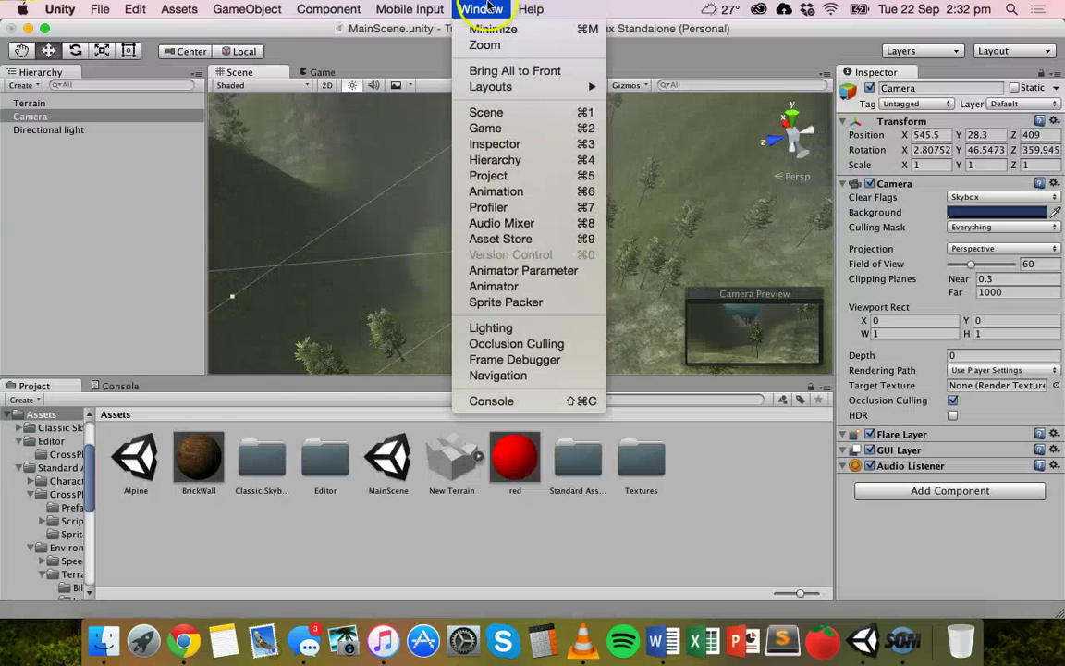
pyautogui.click(505, 329)
pyautogui.scroll(-10, 279, 209)
pyautogui.click(261, 196)
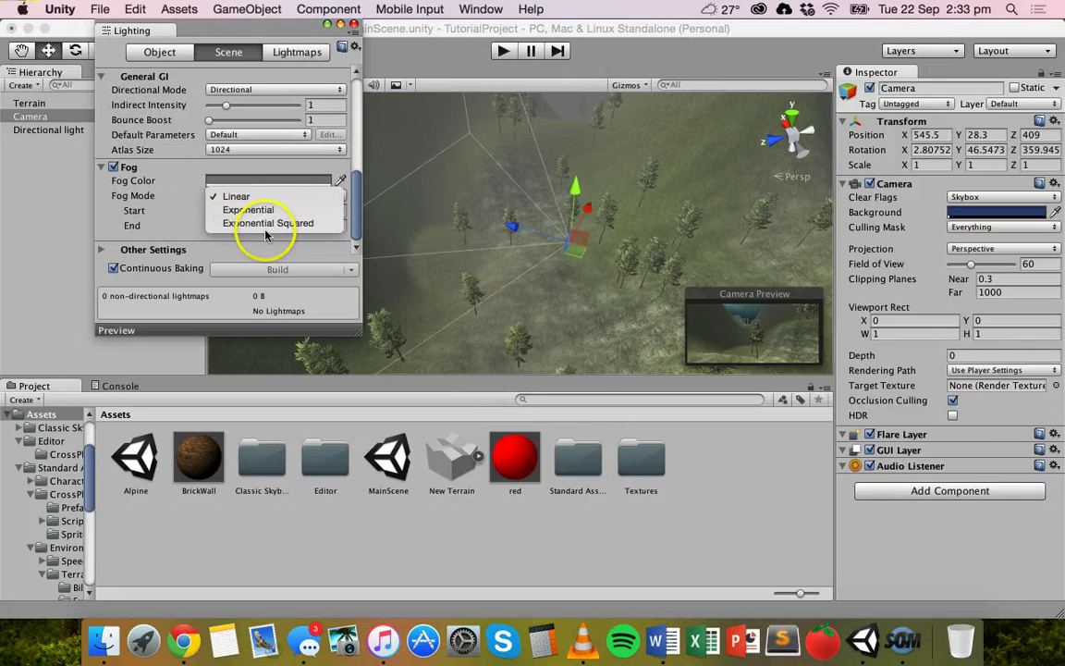
pyautogui.click(134, 212)
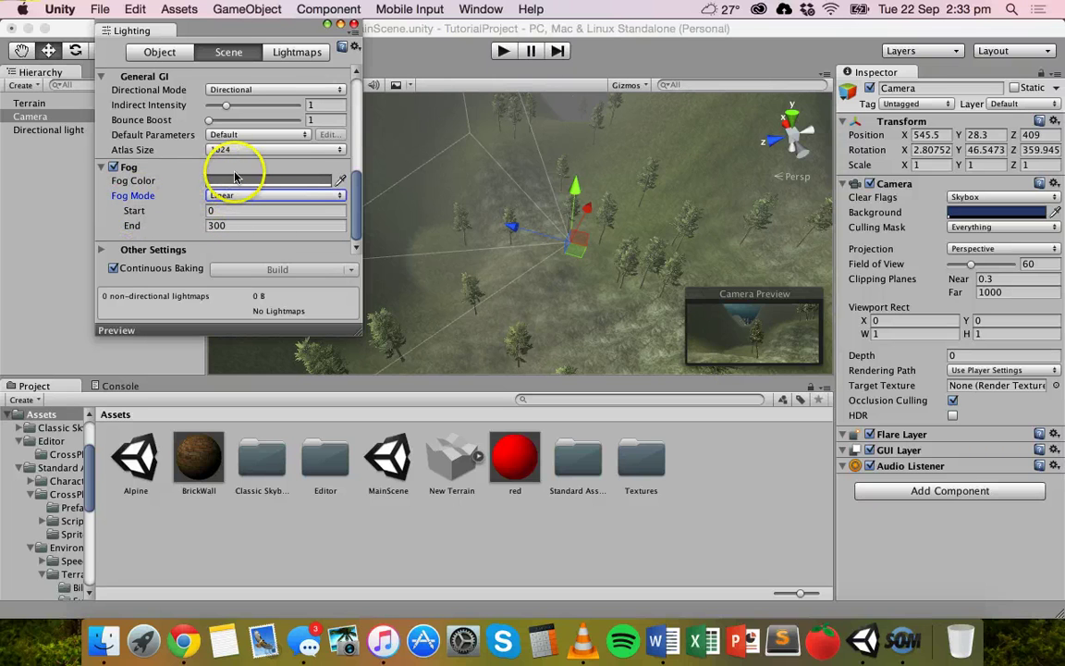
pyautogui.click(265, 196)
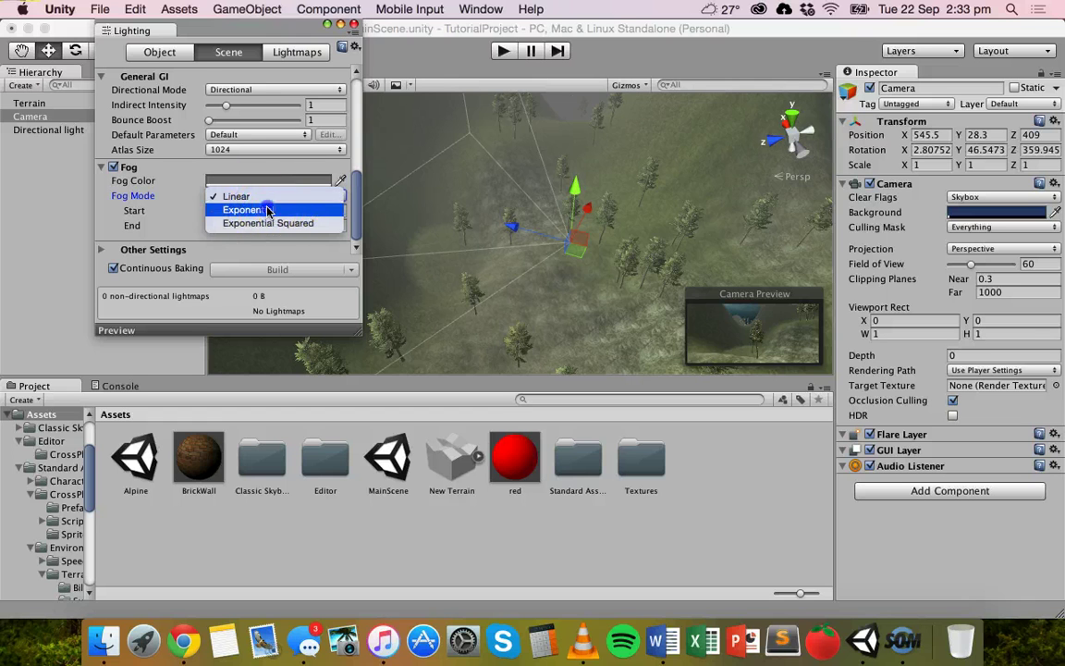
pyautogui.click(267, 211)
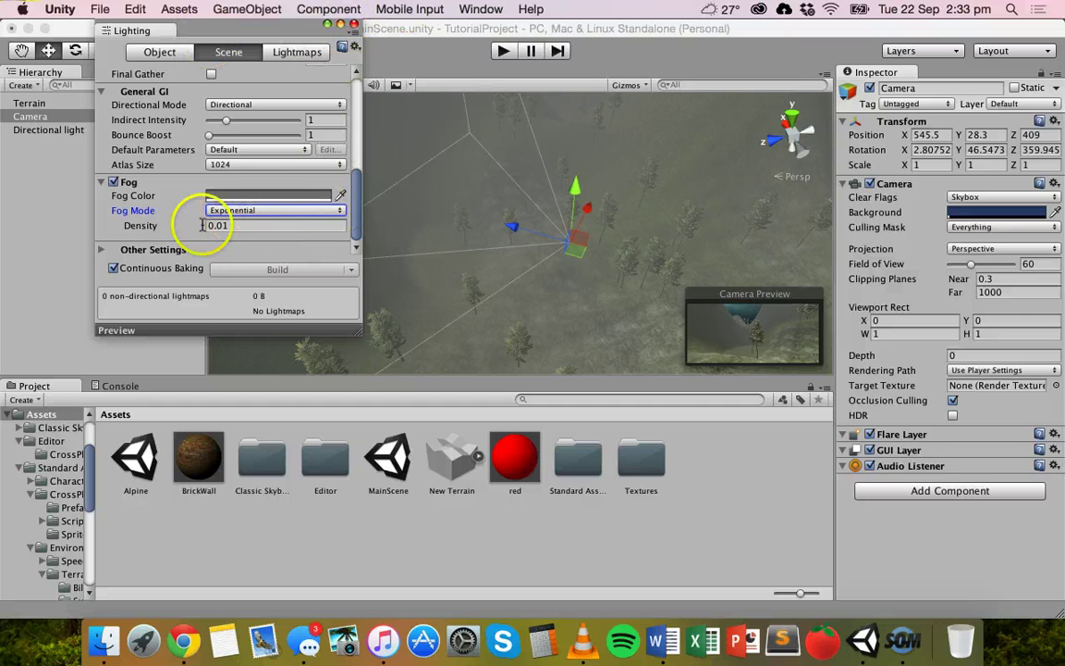
pyautogui.click(354, 29)
pyautogui.click(505, 52)
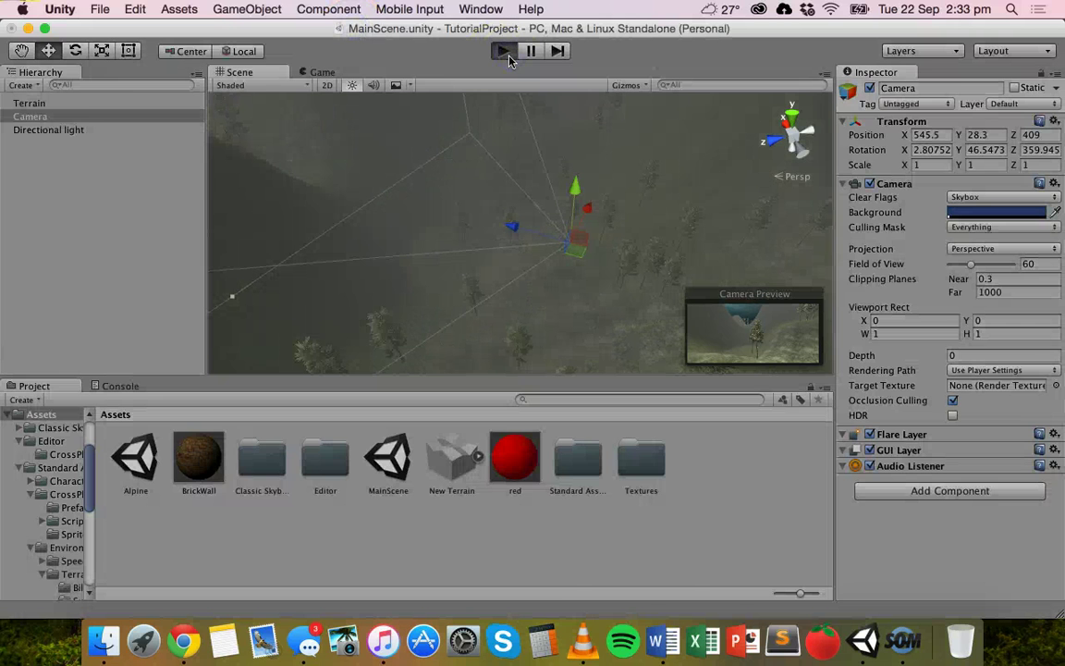
# Watch the running Game view showing Exponential fog greying the hills and trees
pyautogui.click(533, 114)
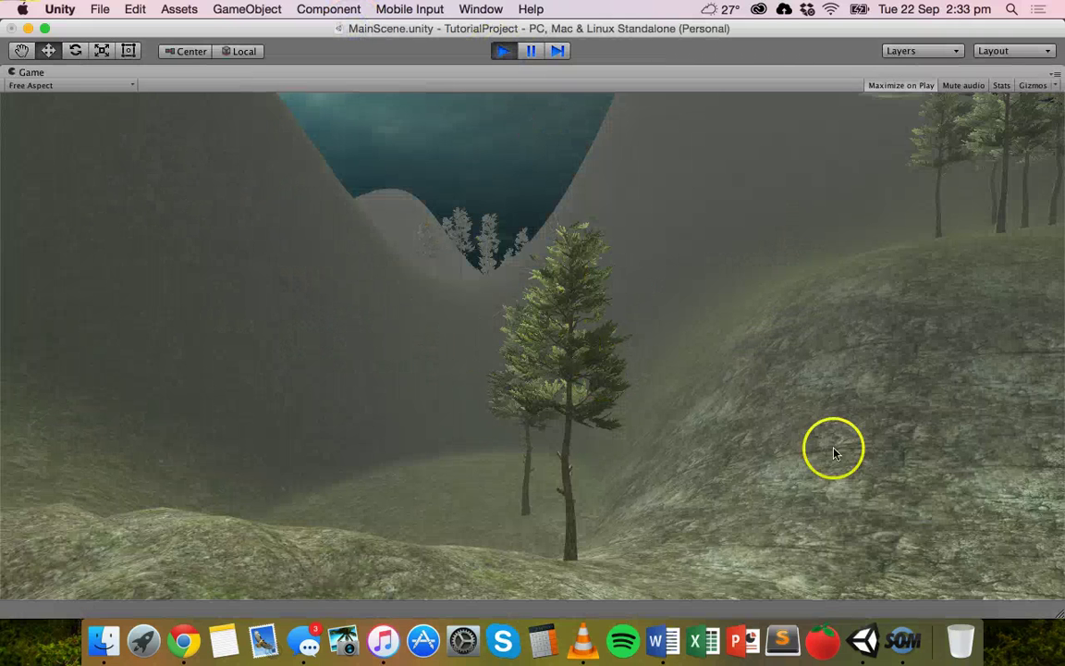